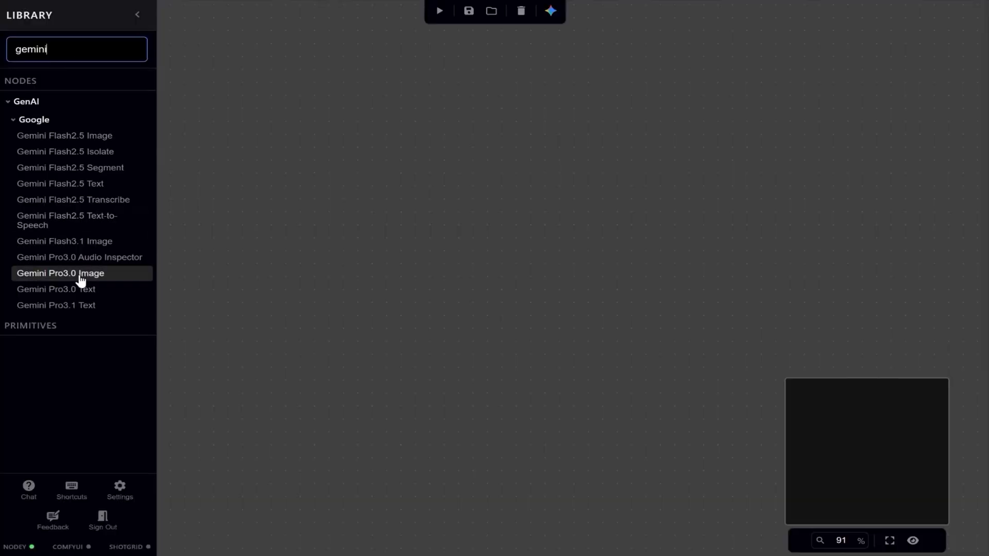
Add a Gemini Pro3.0 Image node to the empty canvas.
left_click_drag(80, 283, 563, 212)
scroll(616, 253, "up", 3)
scroll(617, 254, "up", 1)
left_click_drag(616, 254, 690, 270)
Add a Text node feeding the Prompt input of the Gemini Pro3.0 Image node and align it beside that node.
left_click_drag(448, 206, 301, 212)
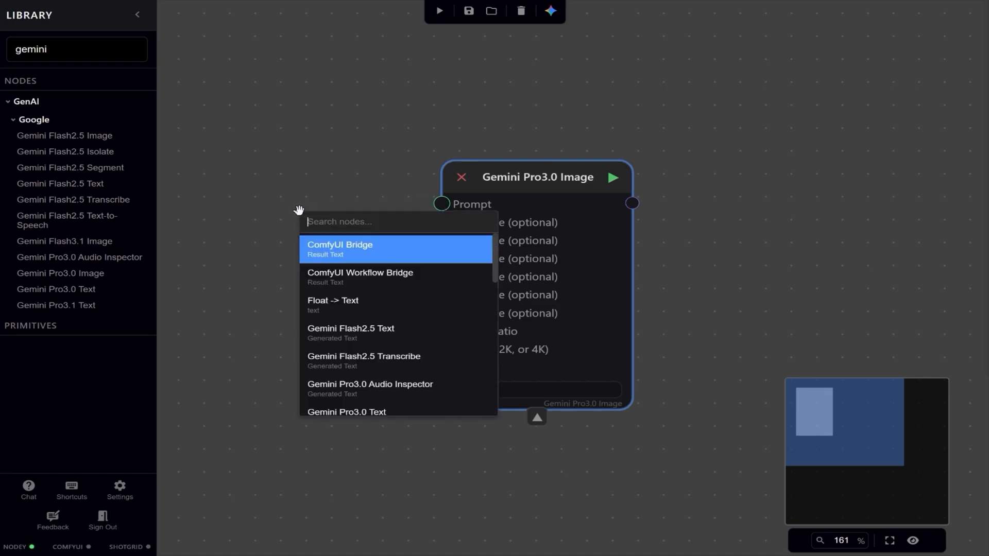
type("text")
scroll(399, 326, "down", 5)
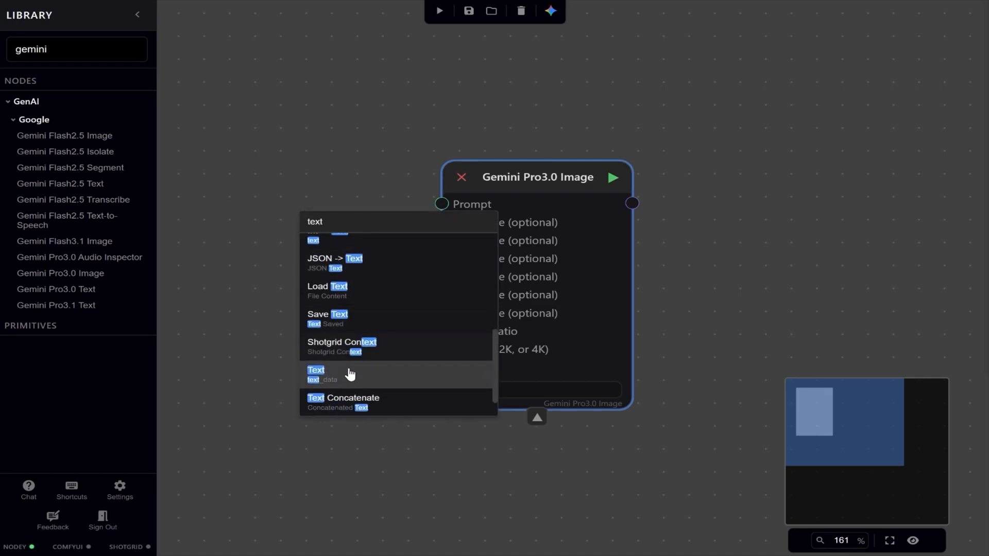
left_click(349, 376)
left_click_drag(380, 227, 298, 184)
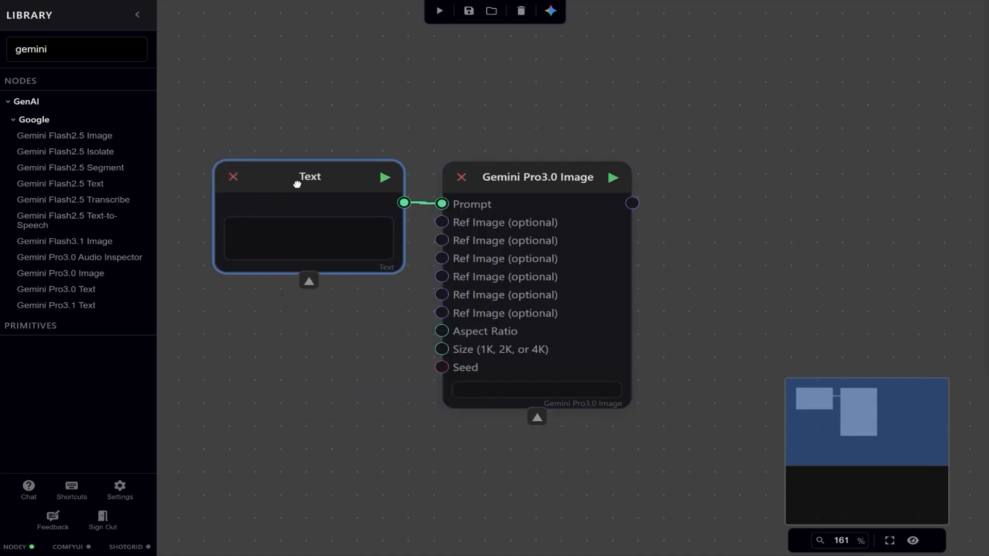
Paste the prompt for a low-angle, 3D-animation-style image of a vintage silver P-51 Mustang at a desert airfield into the Text node and save it.
double_click(280, 239)
type("A detailed, low-angle photograph capturing the front nose of a vintage polished silver P-51 Mustang fighter plane. The aircraft is centered in frame and facing camera, featuring its iconic four-blade propeller with yellow tips and specific stencil markings on each blade. The sun-drenched scene takes place at a dusty desert airfield during the golden hour, with warm light flooding the interior of an open, corrugated metal hangar that serves as the background. The plane is resting on a dirt ground, showing fine details of the landing gear, air scoop, and gun ports. The style should be 3D animation.")
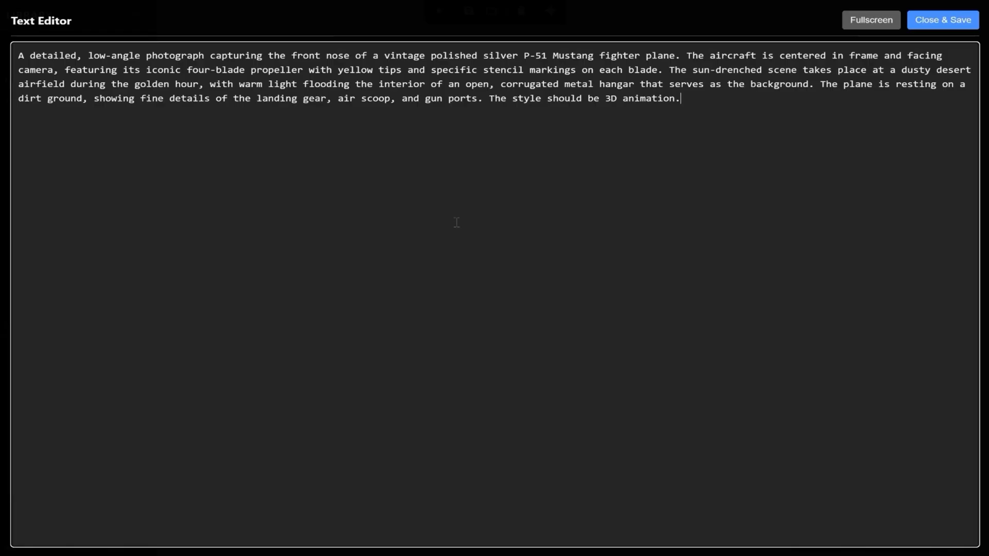
left_click(945, 21)
Connect the Gemini Pro3.0 Image output to a new Save Image node and run it to generate the plane image.
left_click_drag(632, 203, 695, 212)
type("sav")
left_click(742, 250)
left_click_drag(755, 223, 763, 177)
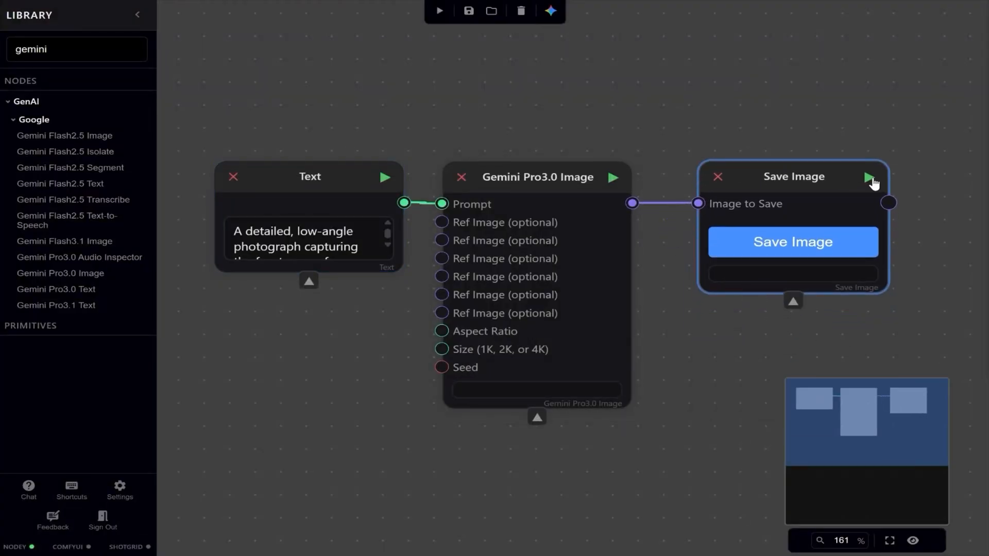
left_click(870, 179)
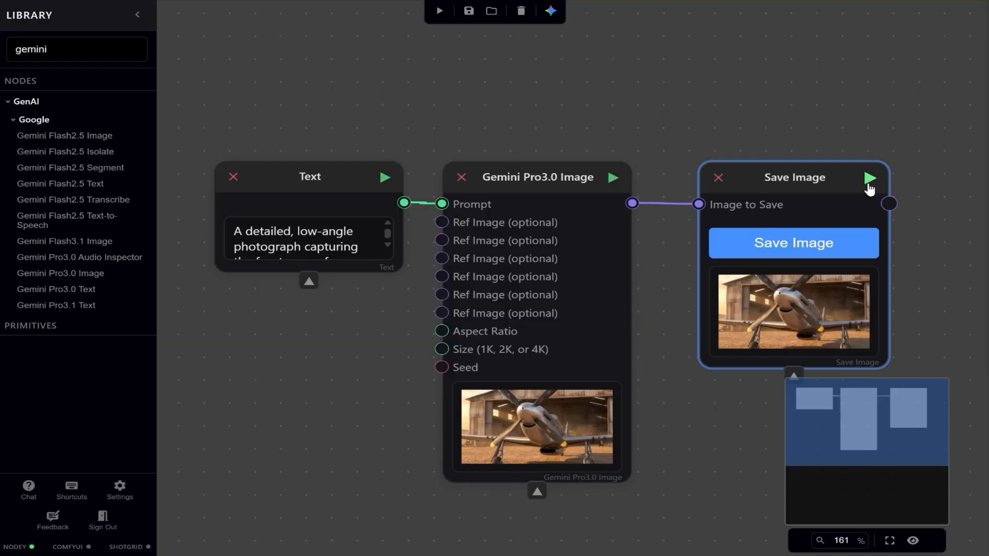
Inspect the generated plane image at full size and close the viewer.
left_click(795, 318)
left_click(438, 258)
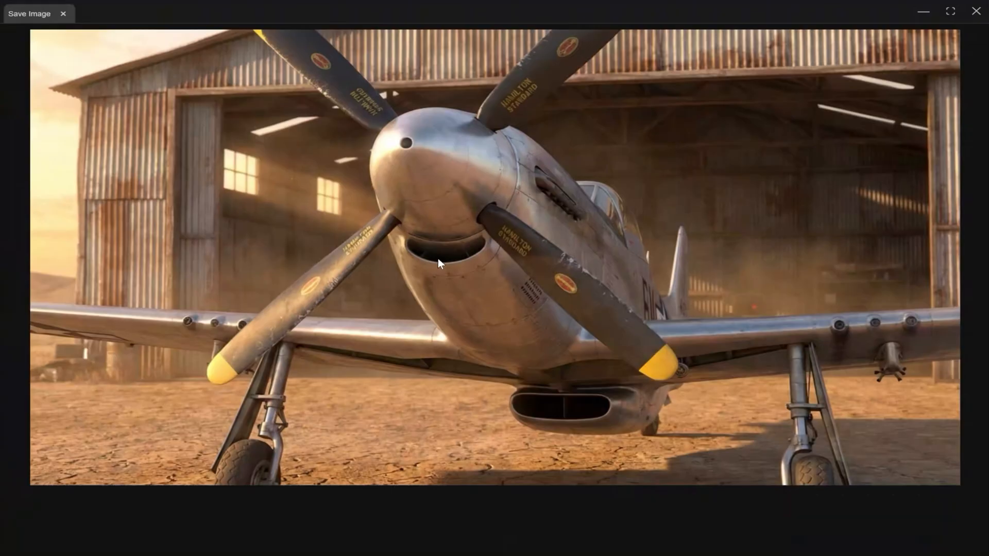
left_click(969, 19)
Load Environment reference.png from the Pilot scene folder as a Load Image node in an empty part of the canvas.
scroll(716, 155, "down", 3)
left_click_drag(715, 154, 147, 159)
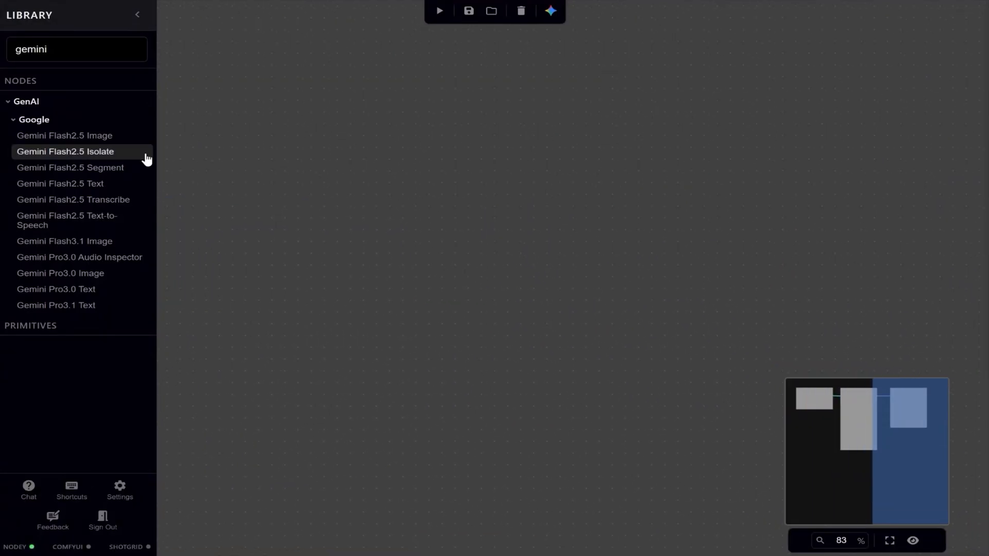
left_click(490, 554)
left_click_drag(480, 412, 321, 199)
left_click_drag(344, 207, 333, 184)
Load Layout image.png and Pilot reference.png as Load Image nodes stacked below the environment reference.
left_click(490, 554)
left_click_drag(551, 435, 346, 303)
left_click(490, 554)
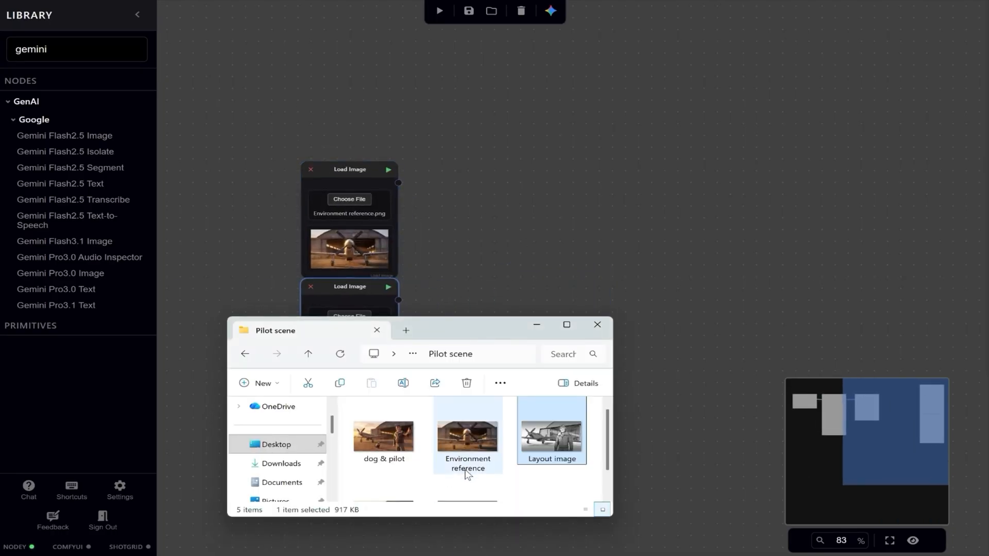
scroll(463, 437, "down", 1)
left_click(468, 459)
left_click_drag(468, 459, 327, 408)
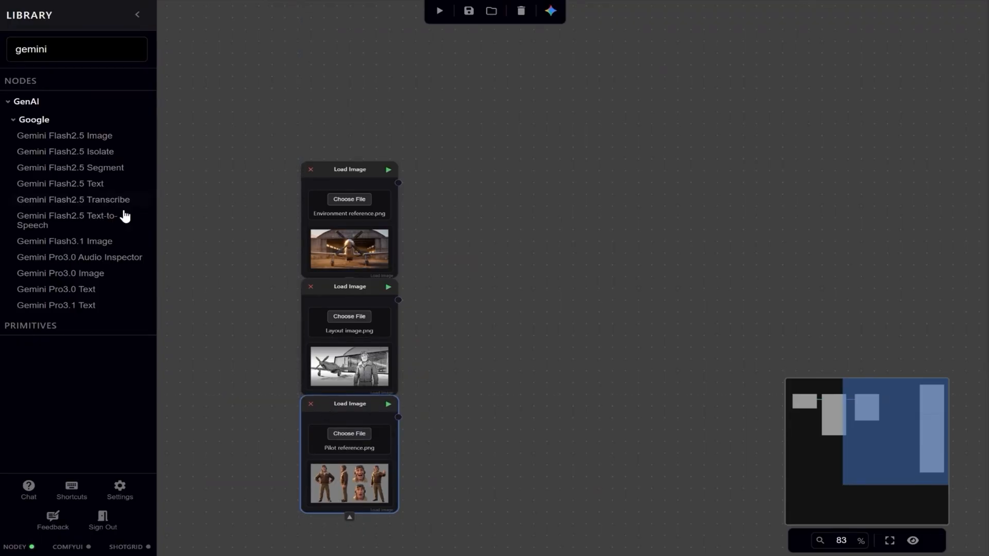
Add a Gemini Pro3.0 Image node and connect the three loaded images to its first three Ref Image inputs.
left_click(77, 273)
left_click_drag(503, 263, 520, 161)
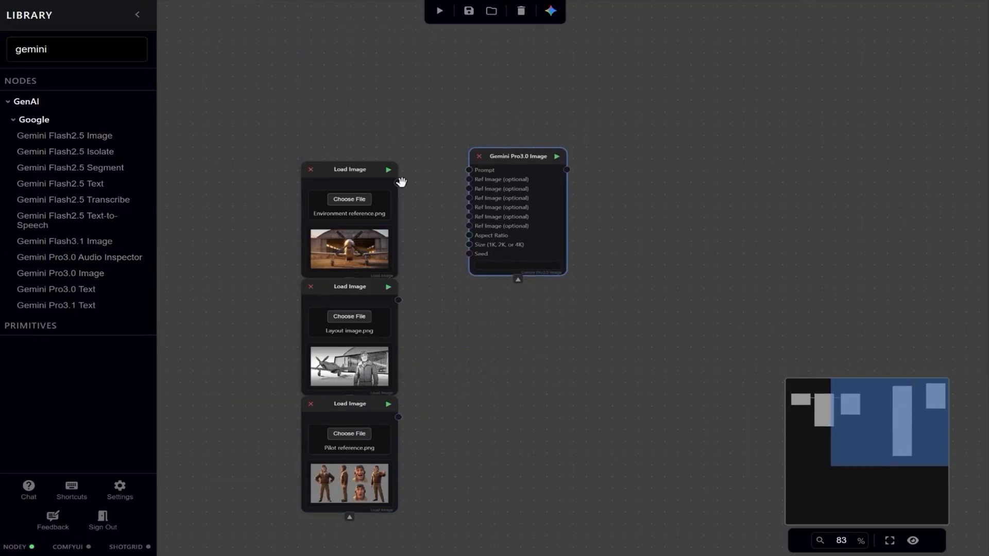
left_click_drag(399, 182, 469, 179)
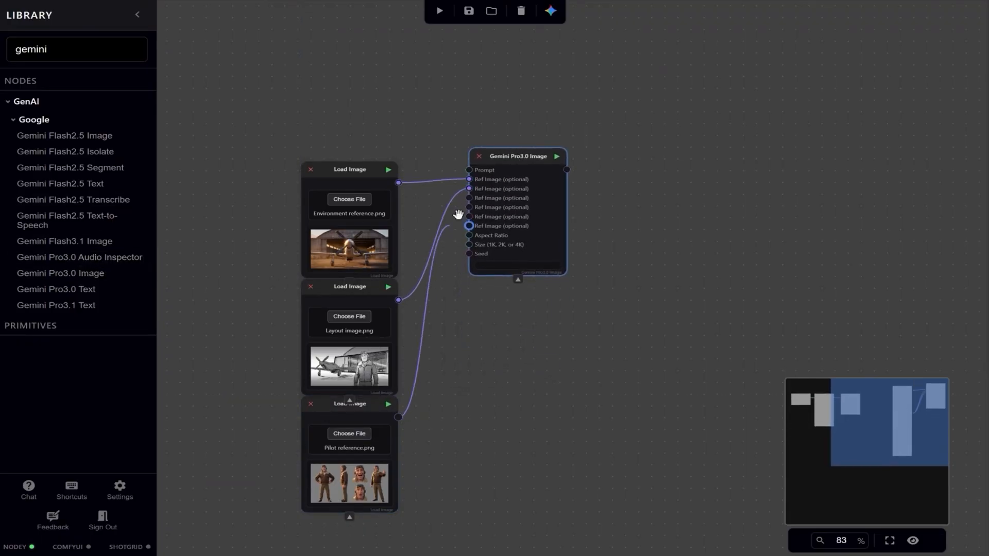
left_click_drag(458, 214, 469, 198)
Connect a new Save Image node to the output of the second Gemini Pro3.0 Image node and align it beside that node.
left_click_drag(612, 173, 618, 175)
type("sa")
key("Return")
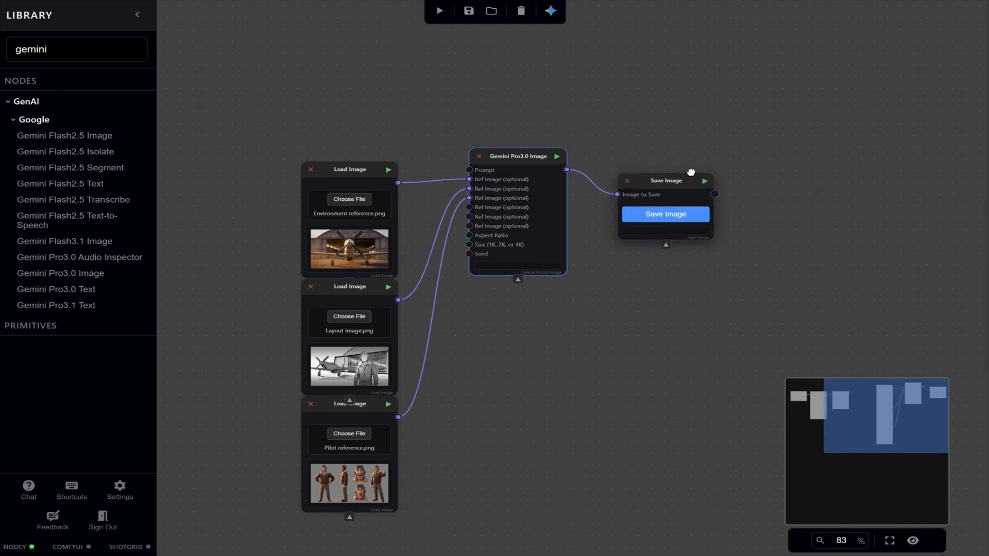
left_click_drag(691, 175, 696, 151)
Add a Text node to the second Gemini node's Prompt input, with a prompt starting "Combine the character and background into an".
left_click_drag(469, 171, 352, 99)
type("text")
left_click(462, 265)
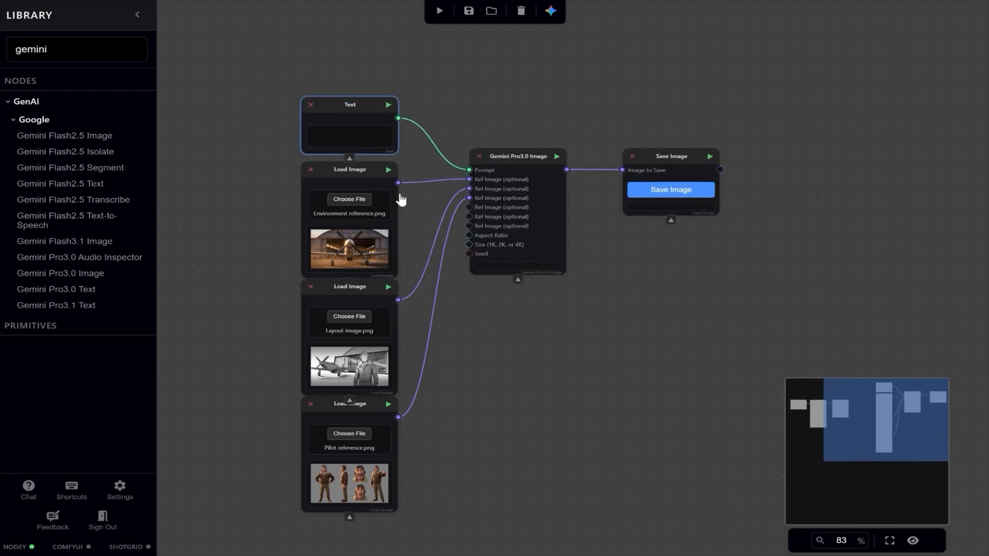
double_click(355, 139)
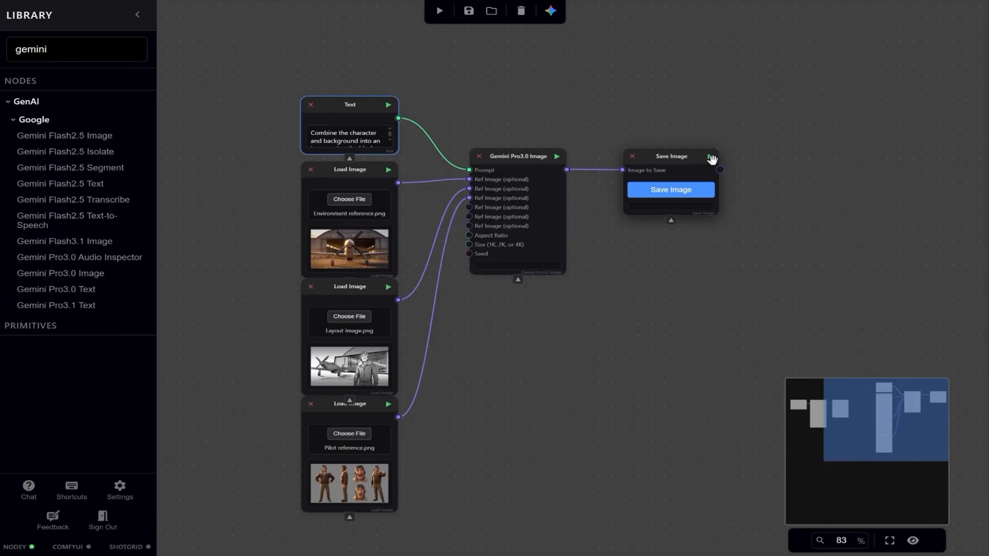
Run the second Save Image node to generate the combined pilot scene and view the result at full size.
left_click(710, 157)
left_click(681, 223)
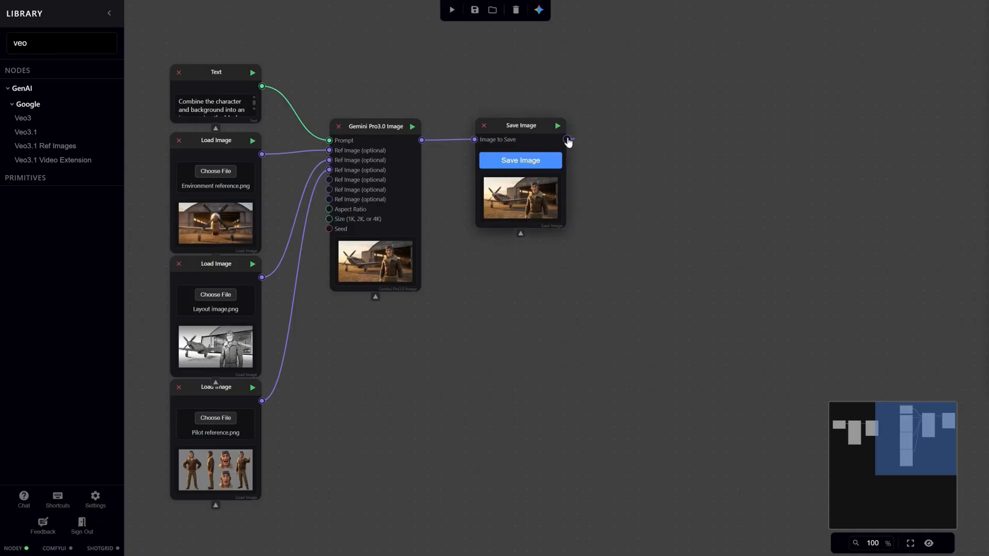
Add a Veo3.1 node with its Start Image input connected to the Save Image node of the pilot scene.
left_click_drag(567, 140, 544, 82)
type("veo")
left_click(633, 197)
Add a Text node feeding the Veo3.1 Prompt input and place it above the Save Image node.
type("text")
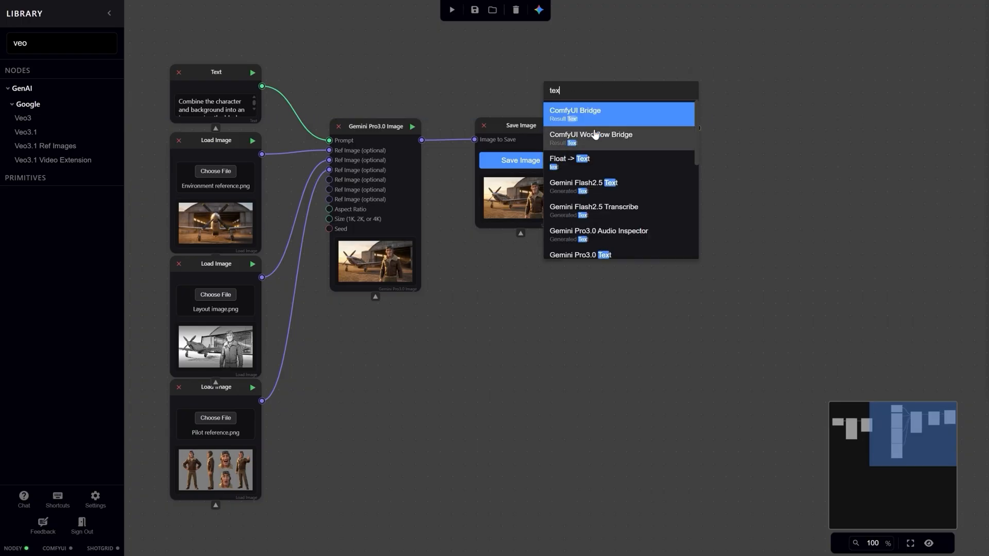
scroll(614, 187, "down", 1)
scroll(615, 189, "down", 2)
left_click(615, 191)
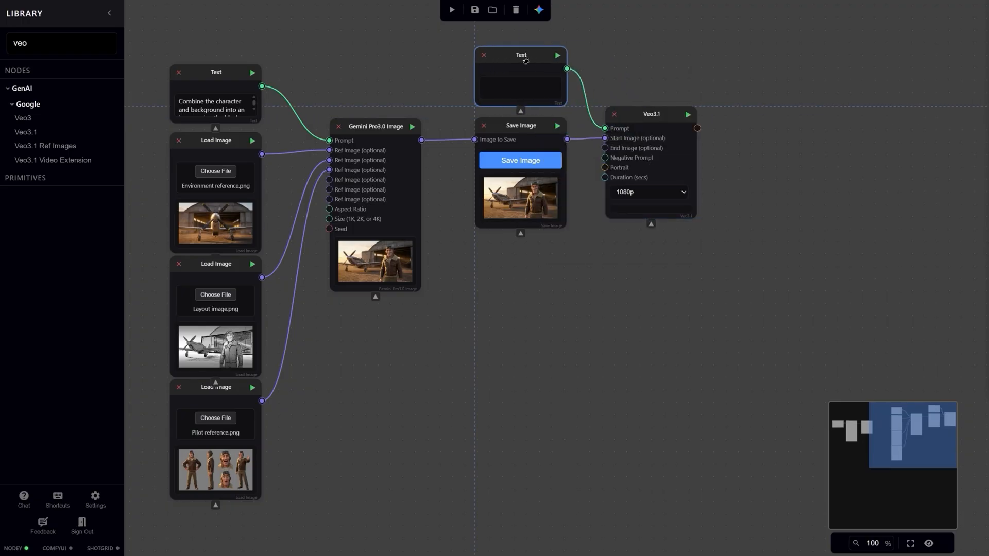
Connect the Veo3.1 output to a new Save Video node.
left_click_drag(697, 129, 784, 121)
type("save")
left_click(768, 179)
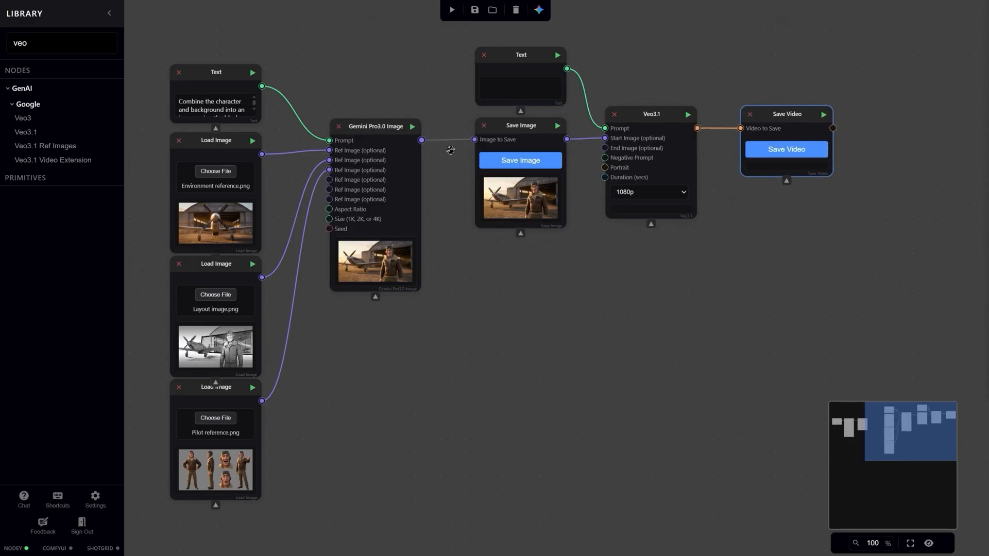
Load Pilot thumbs up.png as a Load Image node and connect it to the Veo3.1 Start Image input in place of the Save Image output.
left_click_drag(588, 310, 613, 150)
double_click(532, 349)
left_click(362, 299)
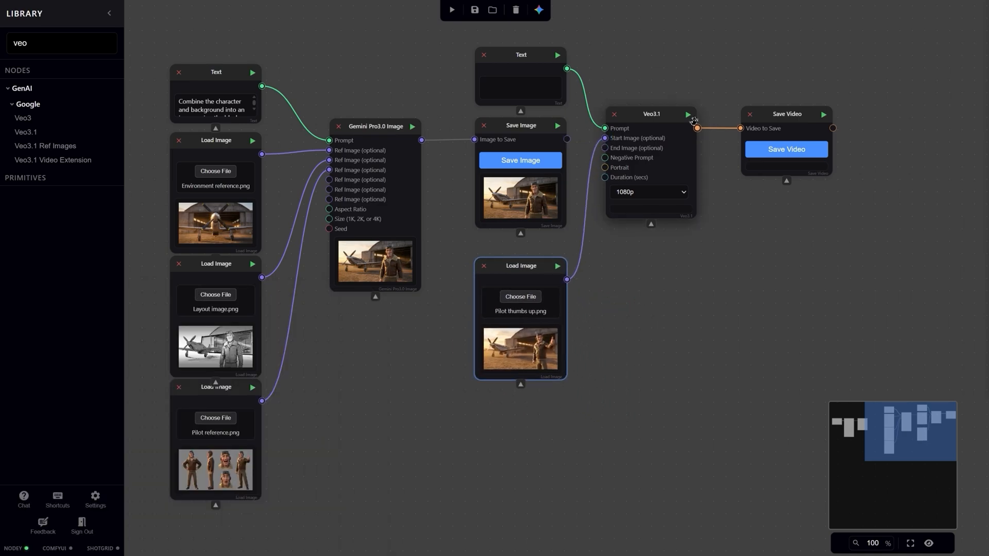
Paste the cinematic crane-up and dolly-out shot prompt into the Veo3.1 Text node, save it, and run the Save Video node.
double_click(520, 87)
type("Cinematic shot starting with a male character in a brown leather flight jacket and goggles standing in a desert airfield. He lowers his right arm, turns his back to the camera, and walks toward a large, corrugated metal airplane hangar. As he walks, the camera performs a smooth, continuous crane-up and dolly-out movement. This movement reveals a long, white-striped asphalt runway stretching into a vast, empty desert landscape. The lighting is consistent with a warm sunset/golden hour, casting long shadows and a hazy glow over the dry terrain. The movement must be slow and expansive, ending in a high-angle aerial view of the hangar and runway.")
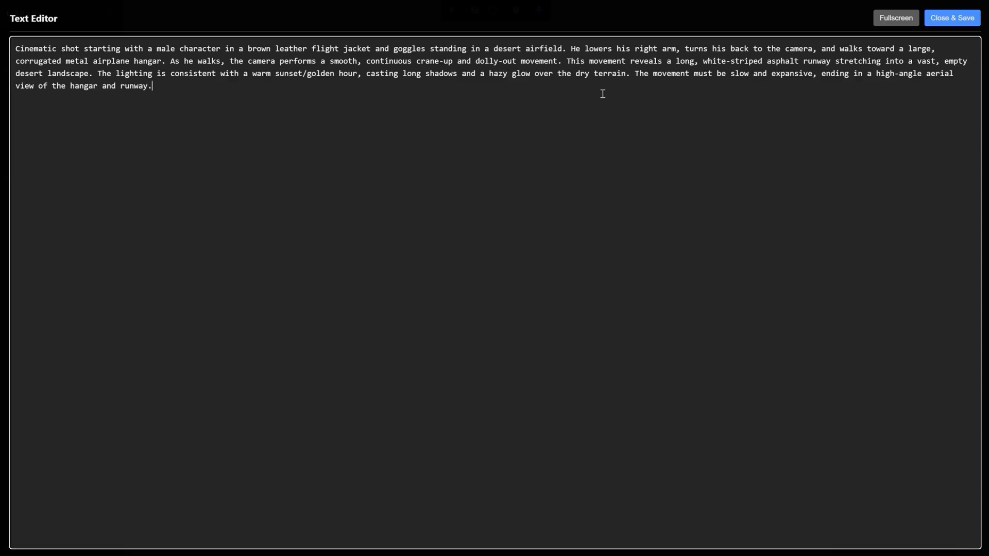
left_click(948, 19)
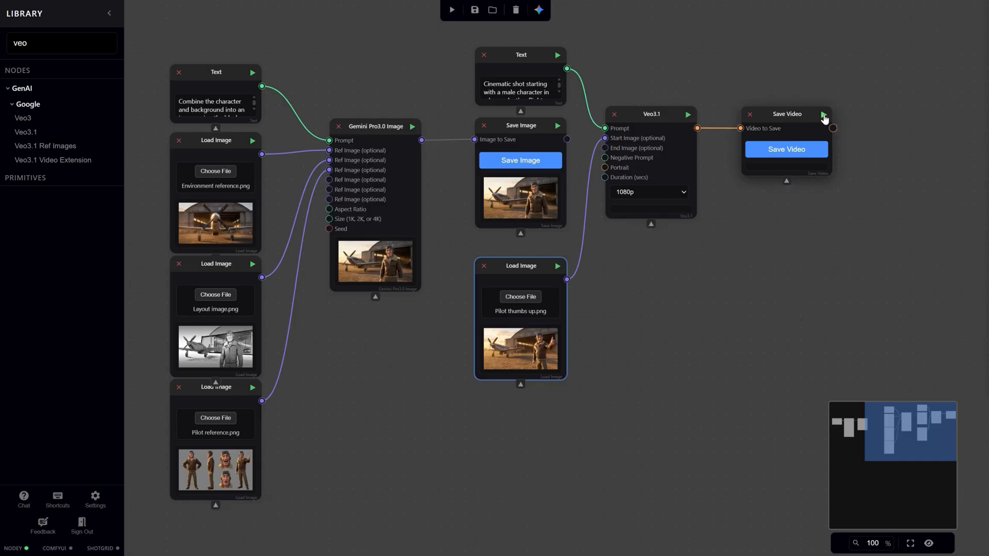
left_click(824, 115)
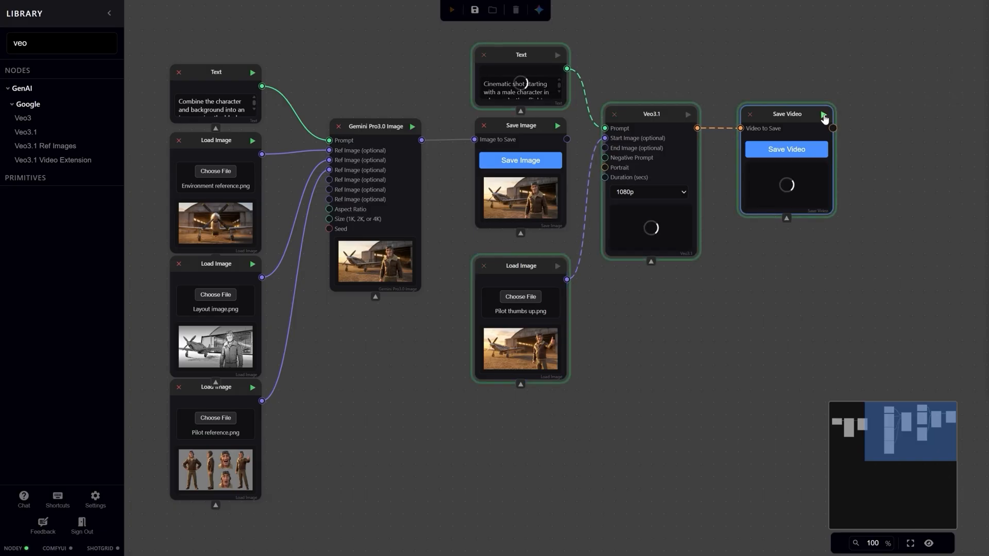
left_click(814, 180)
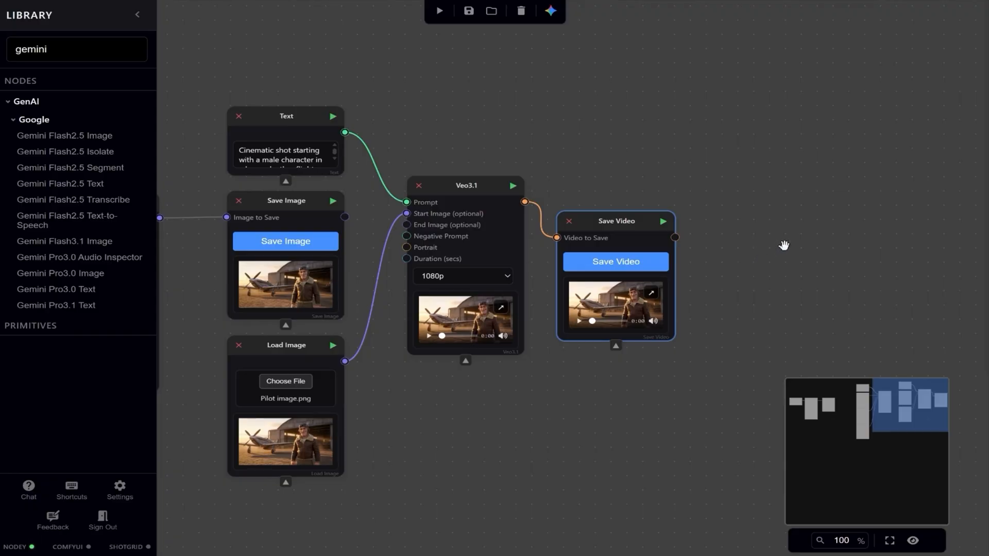
Add another Gemini Pro3.0 Image node in empty canvas space with a Text node connected to its Prompt input.
left_click_drag(784, 245, 256, 249)
left_click_drag(77, 273, 543, 186)
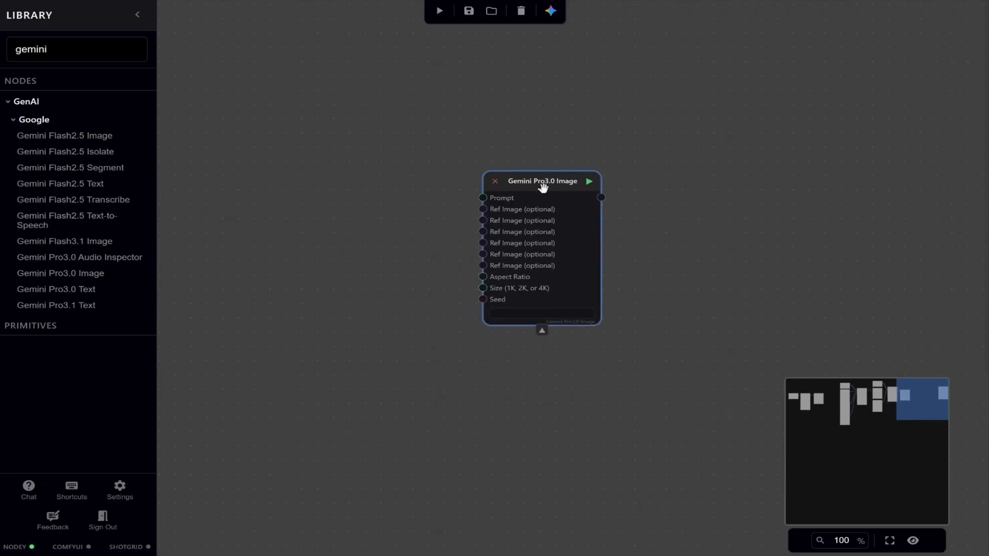
type("text")
left_click_drag(397, 202, 371, 182)
scroll(463, 314, "down", 5)
left_click(477, 338)
Load Pilot reference.png below the new Text node and connect it to the Gemini node's first Ref Image input.
key("alt+Tab")
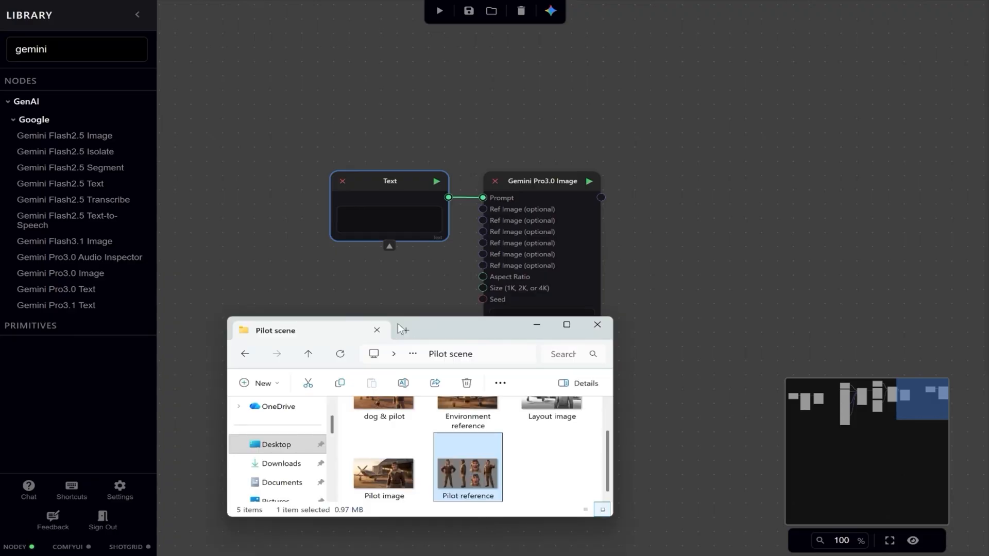
left_click_drag(468, 470, 384, 293)
left_click_drag(400, 304, 351, 290)
left_click_drag(448, 301, 484, 220)
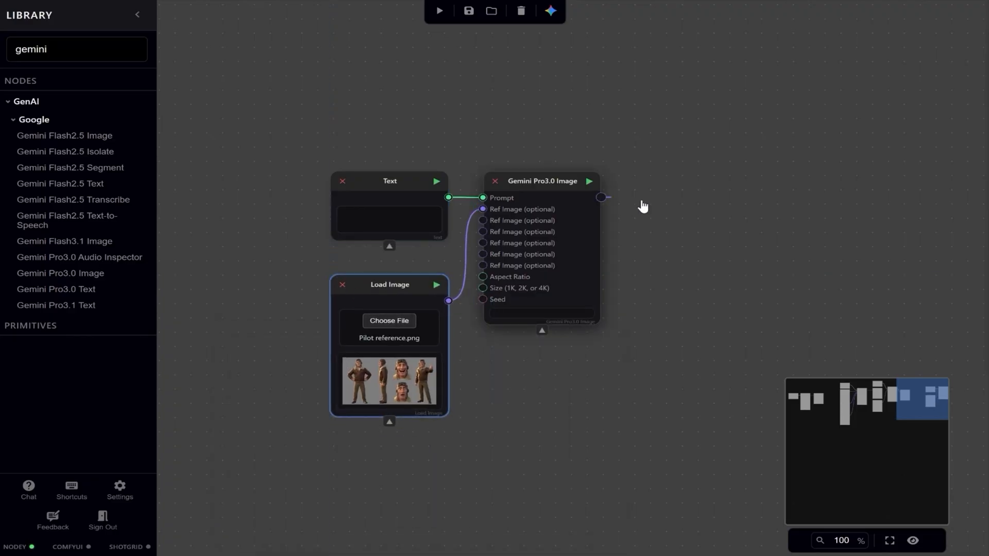
Connect the third Gemini Pro3.0 Image node's output to a new Save Image node and place it alongside.
left_click_drag(644, 207, 644, 206)
type("save")
left_click(703, 246)
left_click_drag(711, 213, 707, 185)
Paste the prompt for a sitting dog in aviator jacket and flight goggles on a gray background, save it, and run the Save Image node.
double_click(369, 218)
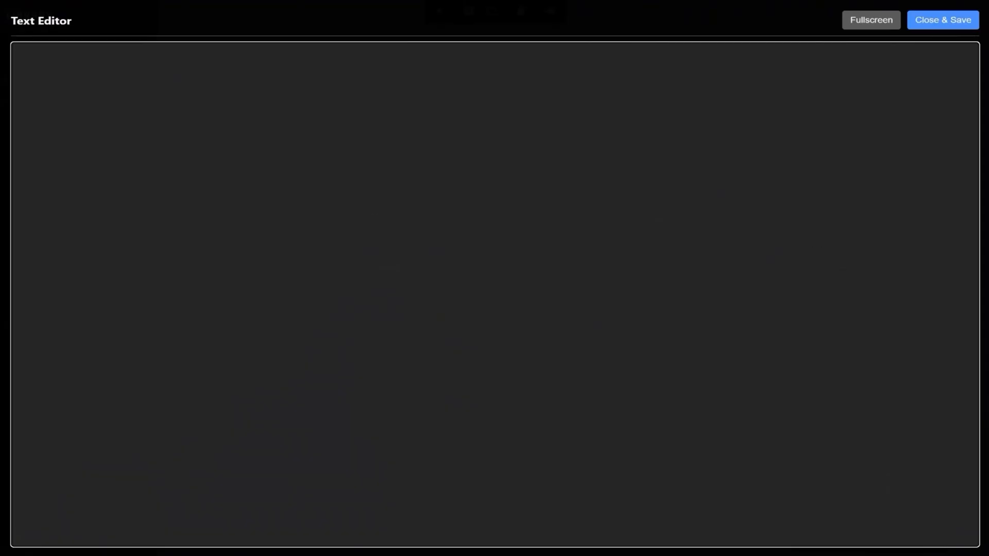
type("Create an image of a dog sitting down wearing an aviator jacket and flight goggles. The dog should match the style of the pilot, the style of 3D animation. The background should be gray.")
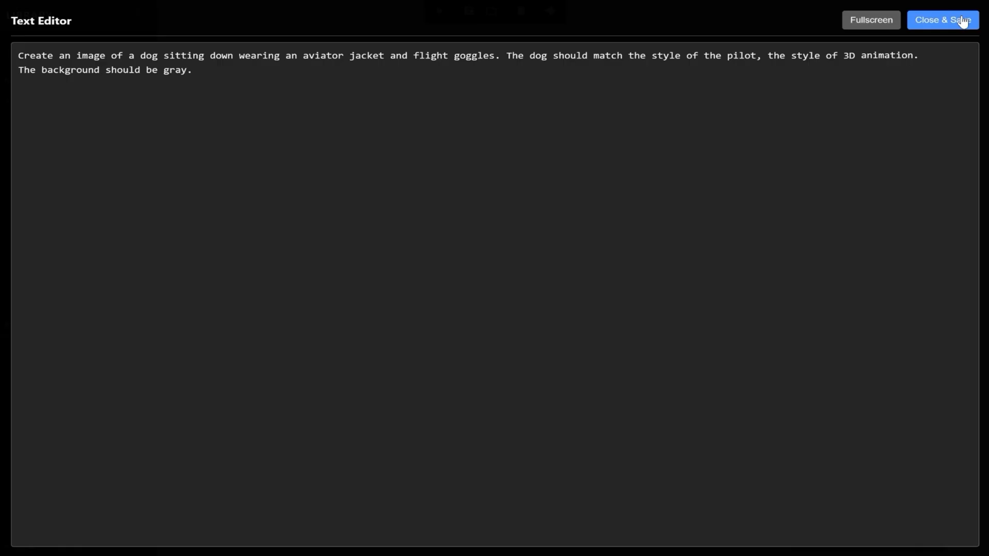
left_click(962, 22)
left_click(753, 185)
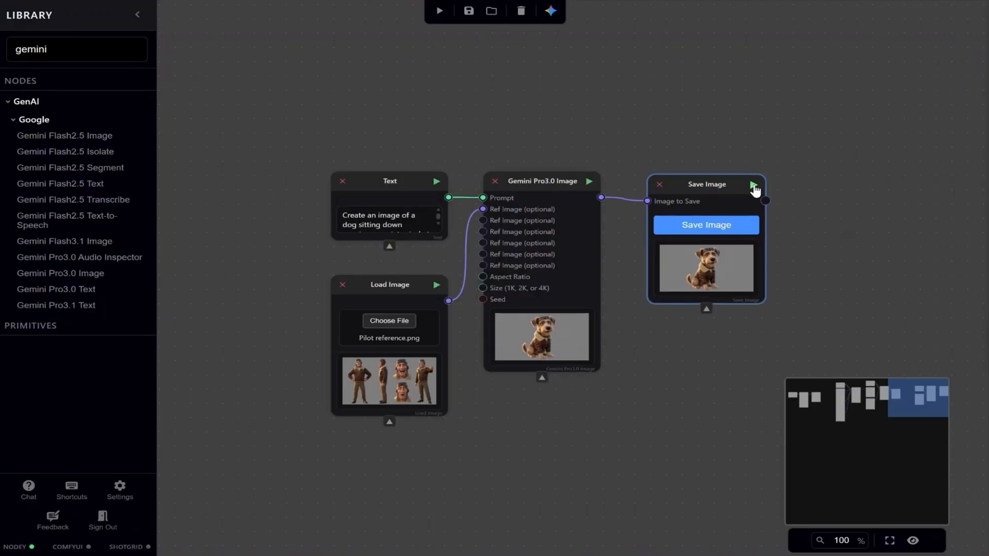
Load dog.png as a Load Image node and connect it to Ref Image1 of a new Gemini Flash3.1 Image node.
left_click(541, 554)
left_click_drag(468, 448, 690, 328)
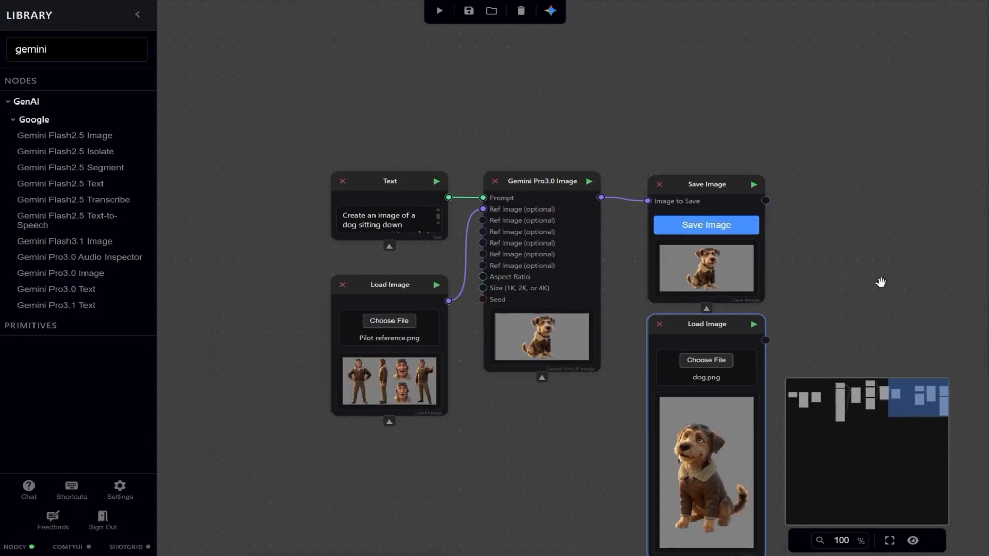
left_click_drag(880, 283, 551, 226)
left_click_drag(388, 276, 529, 130)
Add a Text node feeding the Gemini Flash3.1 Image Prompt input and align it above the dog.png node.
left_click_drag(702, 137, 296, 85)
left_click(514, 358)
type("text")
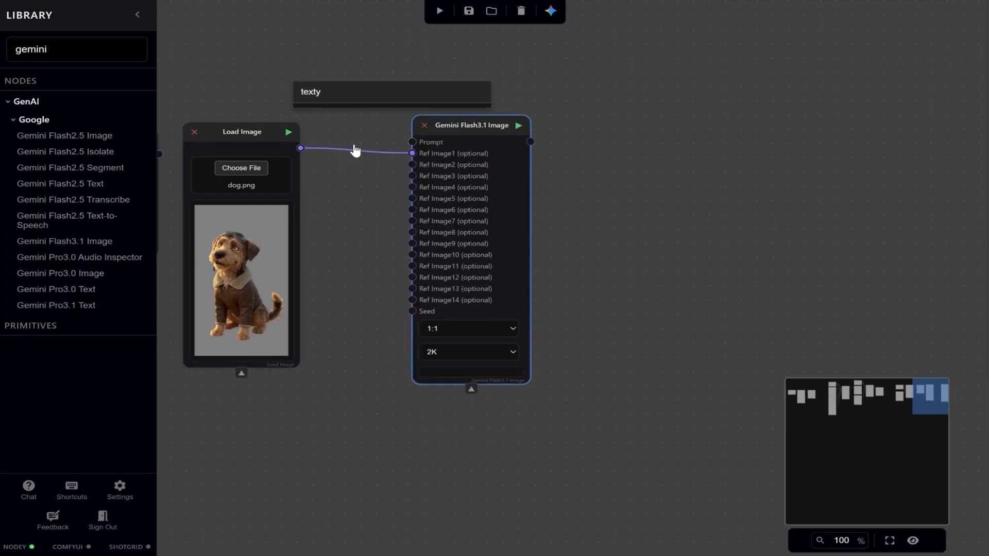
left_click(375, 209)
left_click_drag(305, 49, 244, 44)
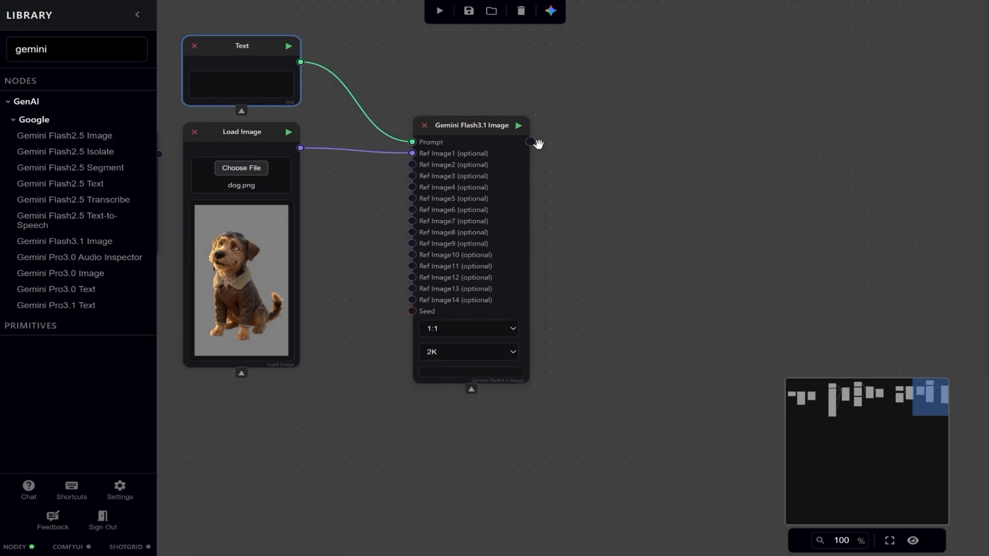
Connect the Gemini Flash3.1 Image output to a new Save Image node and place it alongside.
left_click_drag(531, 142, 584, 150)
left_click(652, 160)
left_click_drag(652, 160, 645, 132)
Enter the prompt "De-light the image of the dog, Remove any highlights or shadows" in the Text node above dog.png.
left_click(234, 81)
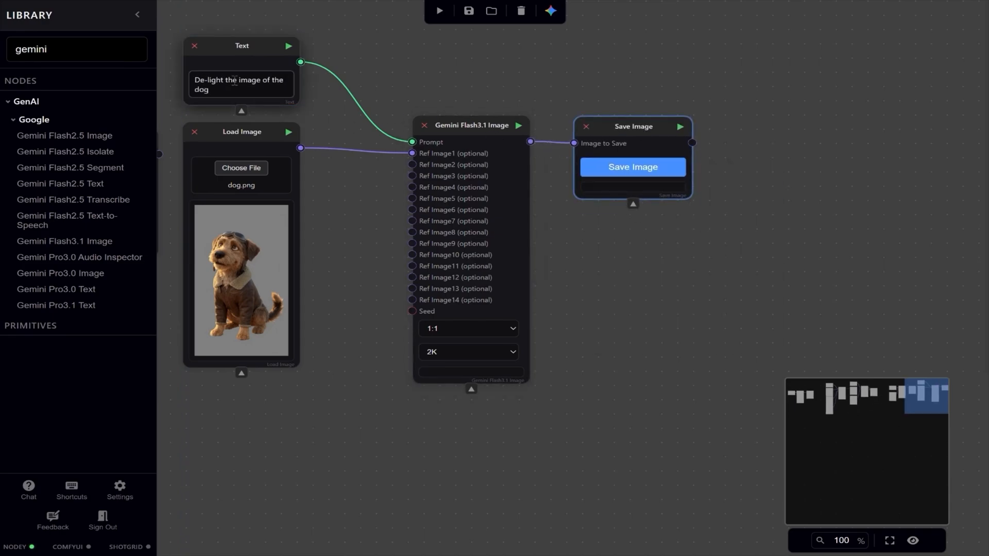
type("De-light the image of the dog, Remove any highlights or shadows")
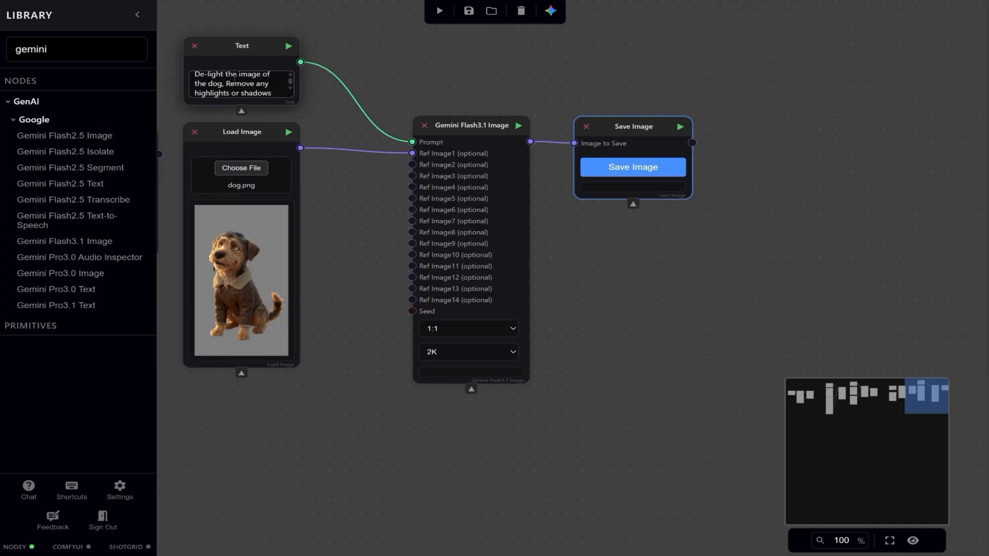
type(". Remove the highlight from the dog's eyes.")
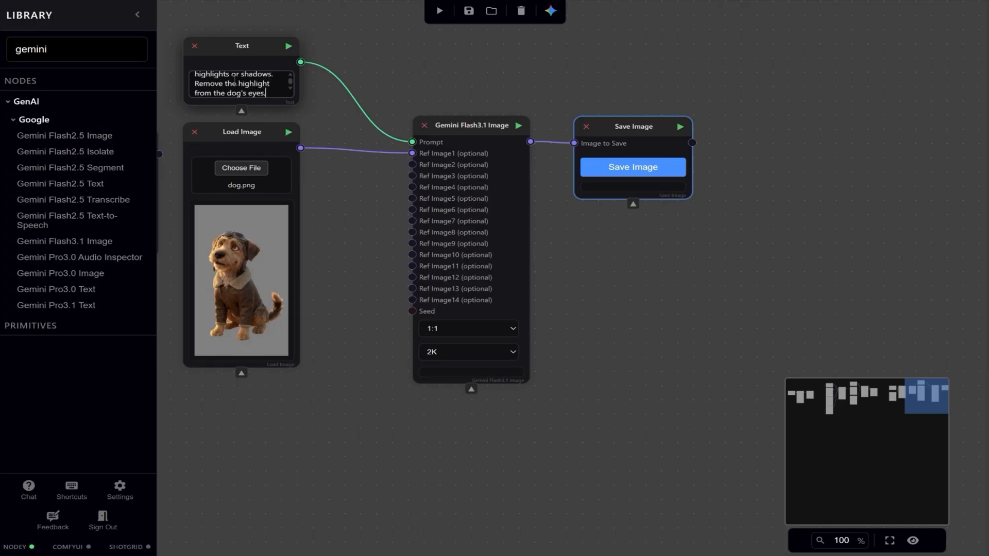
Append "Remove the highlight from the dog's eyes." to the de-light prompt and generate the de-lit dog image.
left_click(681, 127)
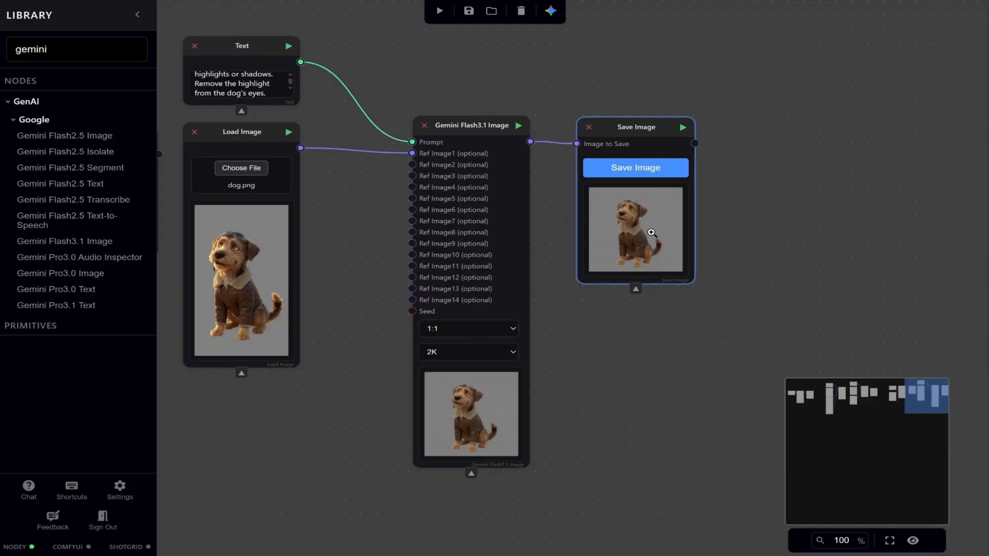
left_click(651, 232)
left_click(437, 262)
left_click(975, 13)
Connect the de-lit dog's Save Image output to the front image input of a new Tripo Image to 3D node.
scroll(580, 176, "up", 2)
right_click(261, 119)
left_click_drag(803, 189, 558, 203)
left_click(297, 132)
left_click_drag(411, 163, 505, 175)
type("tri")
left_click(557, 240)
left_click_drag(567, 193, 570, 153)
Connect the Tripo output to a new Save 3D Model node and run it to generate the dog model.
left_click_drag(651, 163, 698, 172)
left_click(753, 214)
left_click_drag(788, 110, 707, 115)
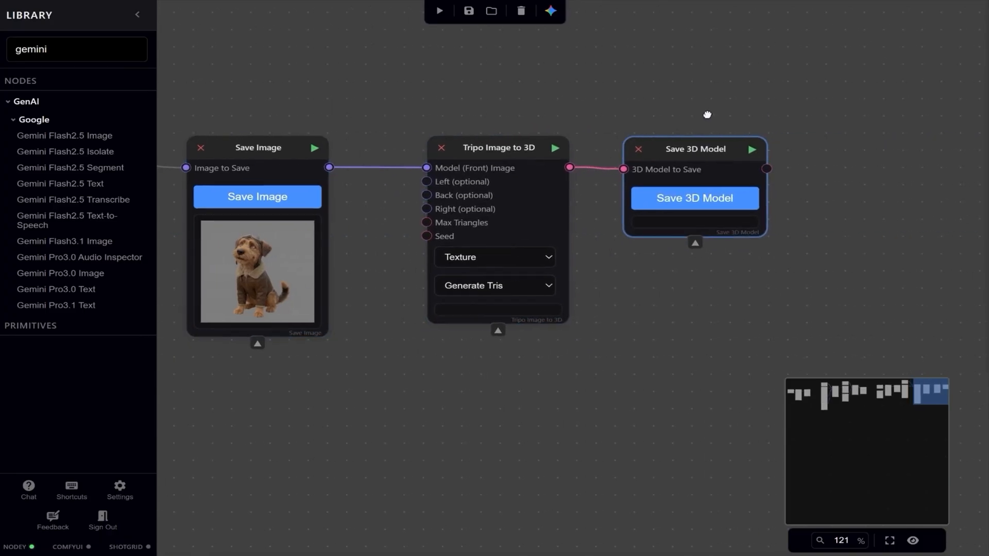
left_click(752, 149)
scroll(757, 155, "up", 1)
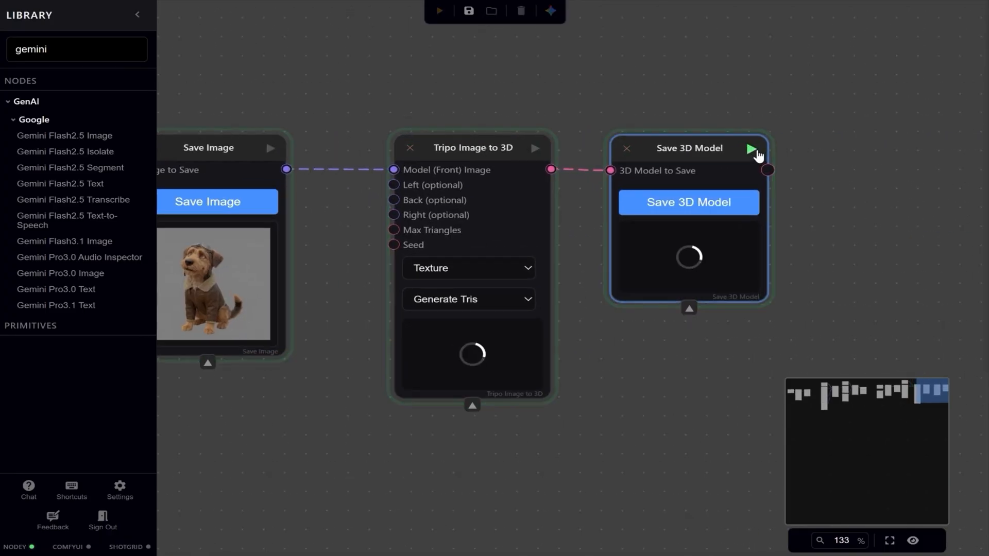
double_click(675, 309)
left_click(971, 21)
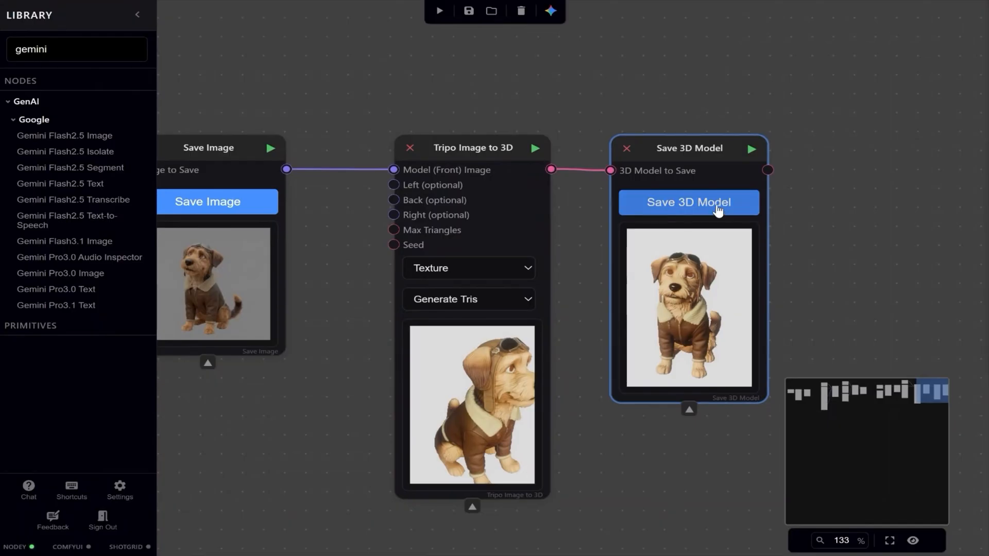
Save the generated 3D dog model to disk as "airforce dog".
left_click(695, 207)
type("airforce do")
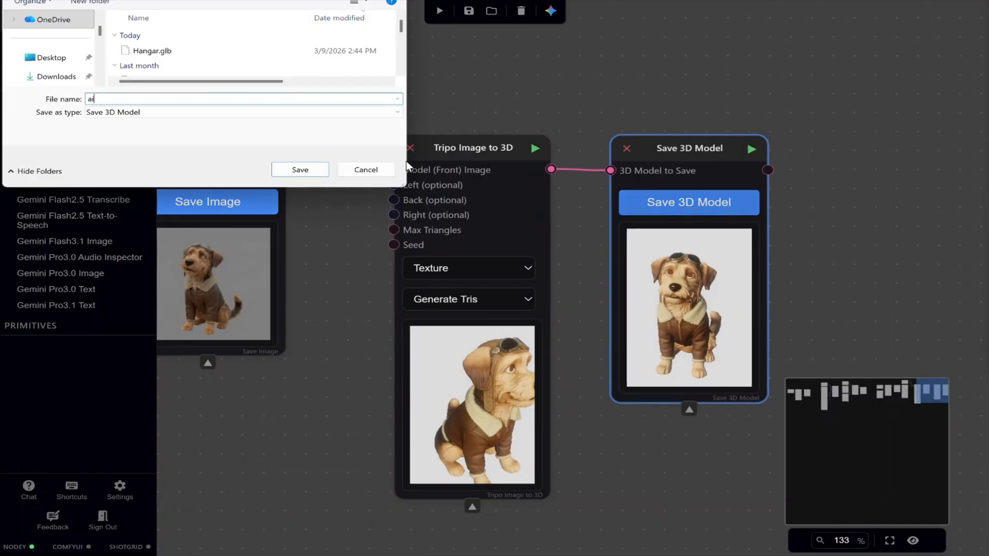
type("g")
key("Return")
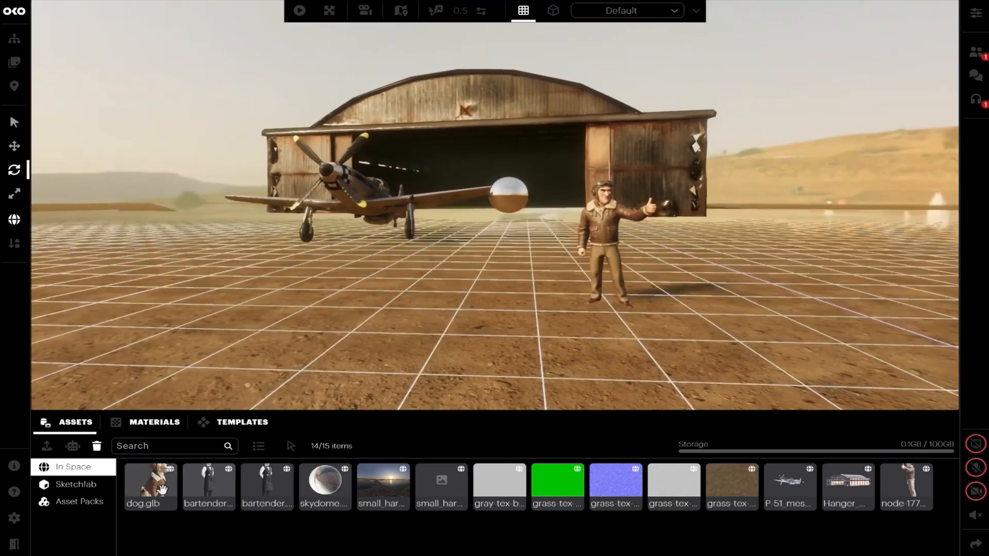
In OKO, place dog.glb between the plane and the pilot, raise it slightly and turn it about its vertical axis.
left_click(452, 271)
key("r")
key("w")
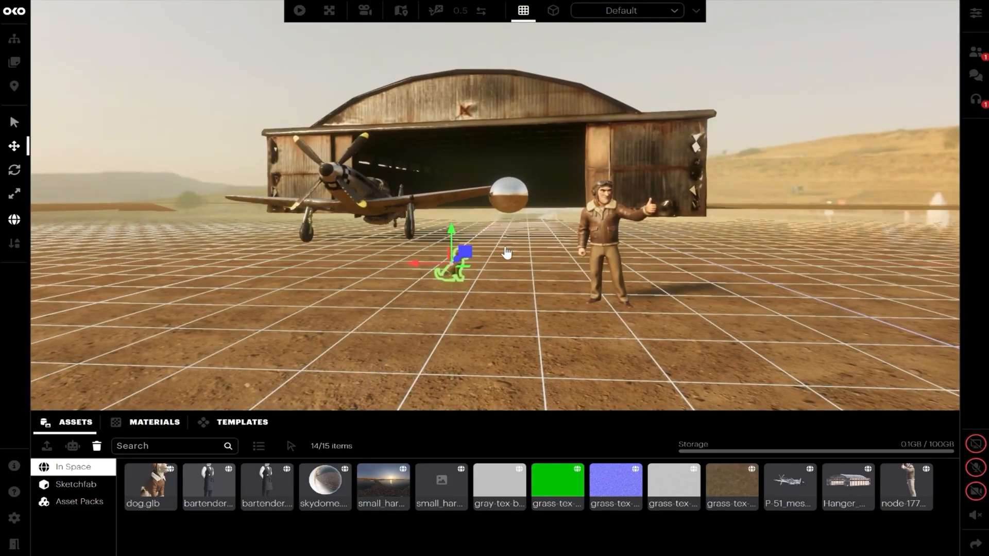
left_click_drag(452, 230, 453, 221)
key("r")
key("e")
left_click_drag(440, 264, 434, 264)
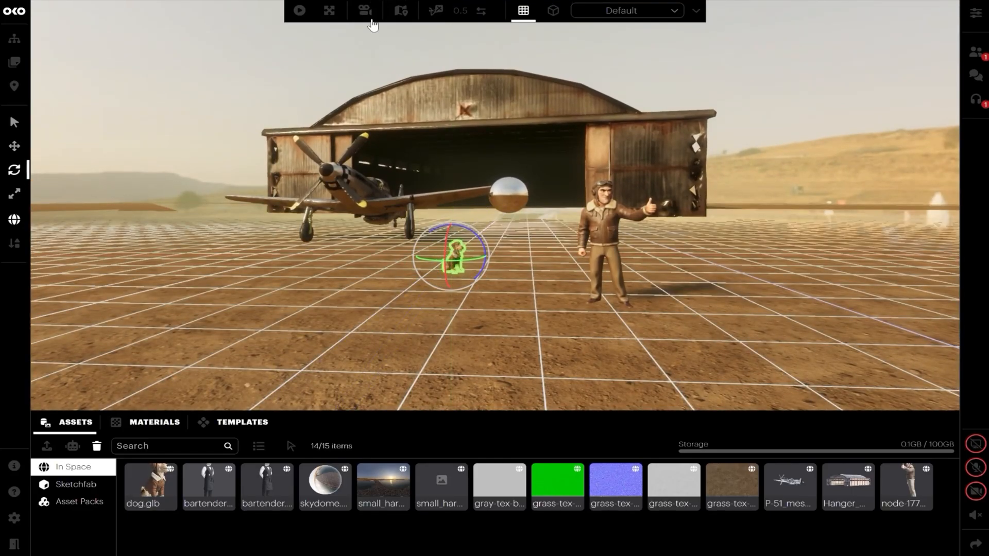
Enter the pilot character's cinematic camera view, set its focal length to 42 mm, and exit the view.
left_click(365, 10)
left_click(267, 11)
left_click(260, 51)
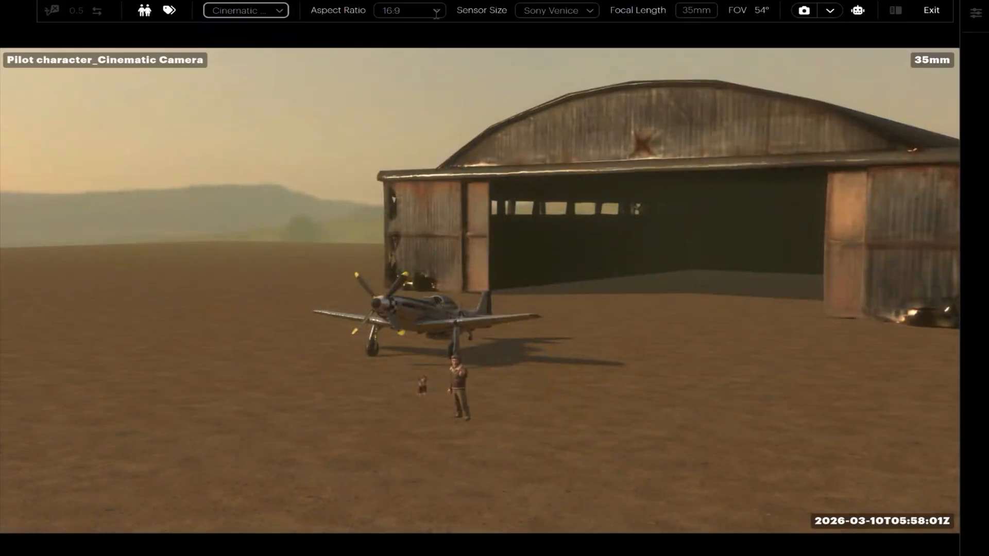
left_click(391, 10)
left_click(589, 10)
left_click(696, 11)
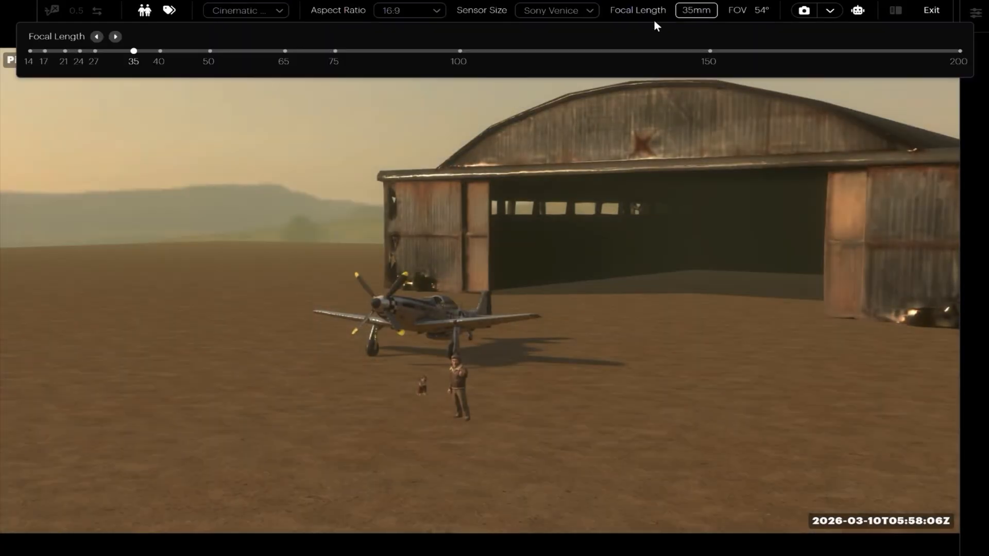
left_click(167, 52)
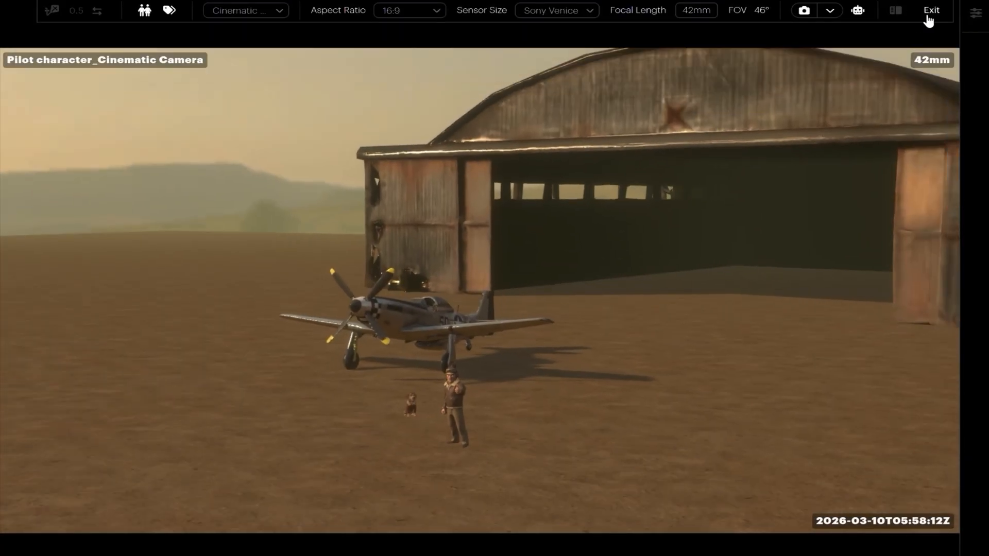
left_click(930, 12)
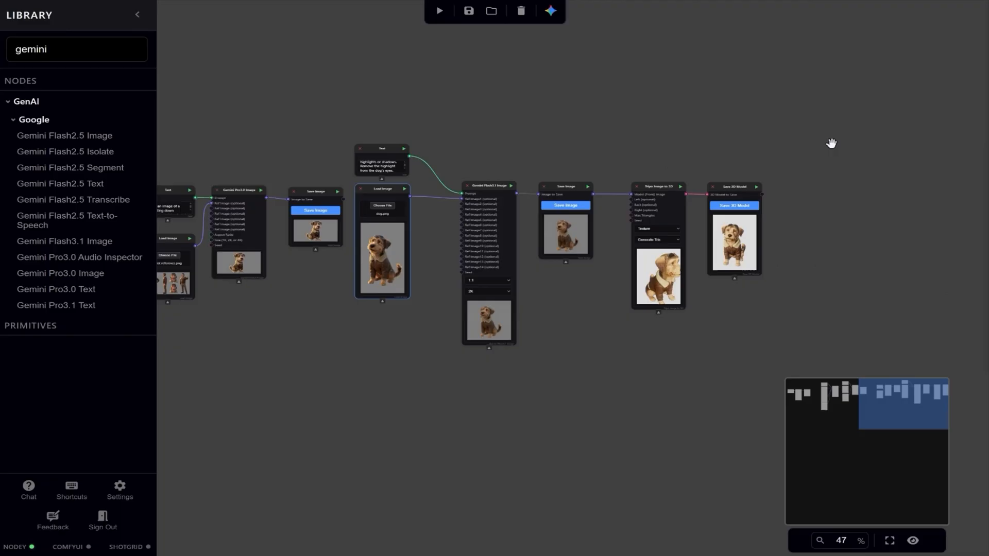
Back in the node editor, paste the dog image and the airfield pilot image as stacked Load Image nodes beyond the Save 3D Model node.
key("ctrl+v")
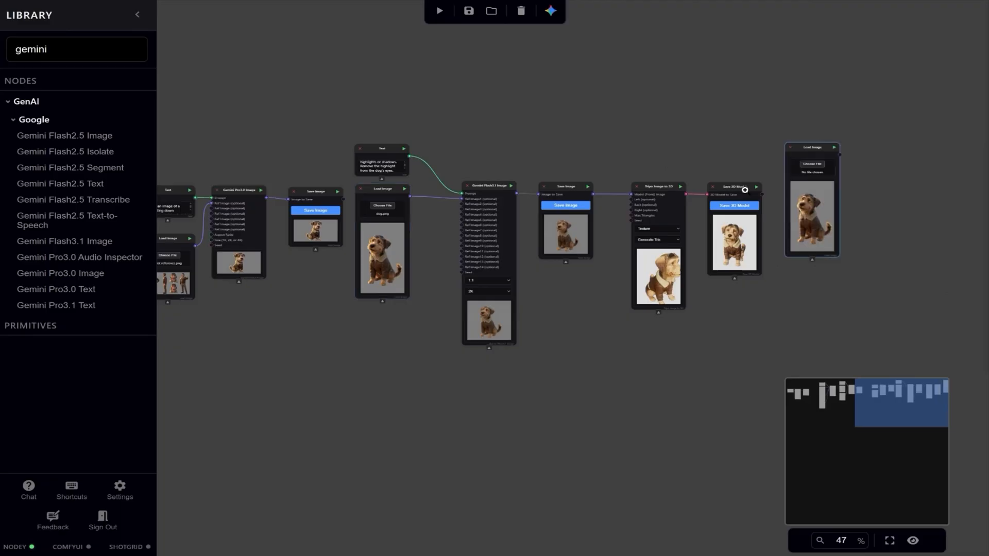
left_click_drag(355, 147, 624, 142)
left_click_drag(351, 170, 481, 173)
left_click(277, 269)
left_click_drag(845, 98, 306, 115)
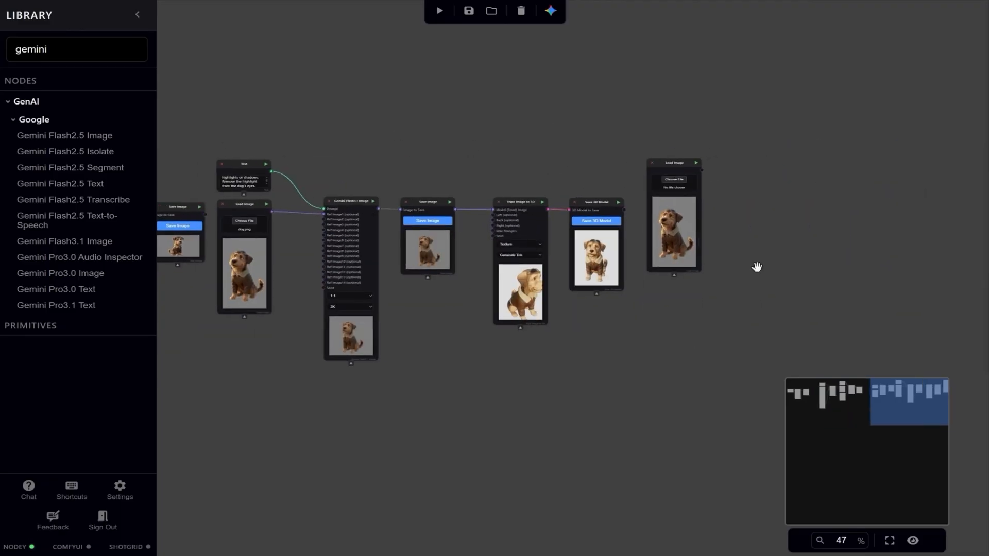
key("ctrl+v")
left_click_drag(674, 287, 682, 289)
left_click_drag(731, 201, 559, 220)
scroll(662, 232, "up", 6)
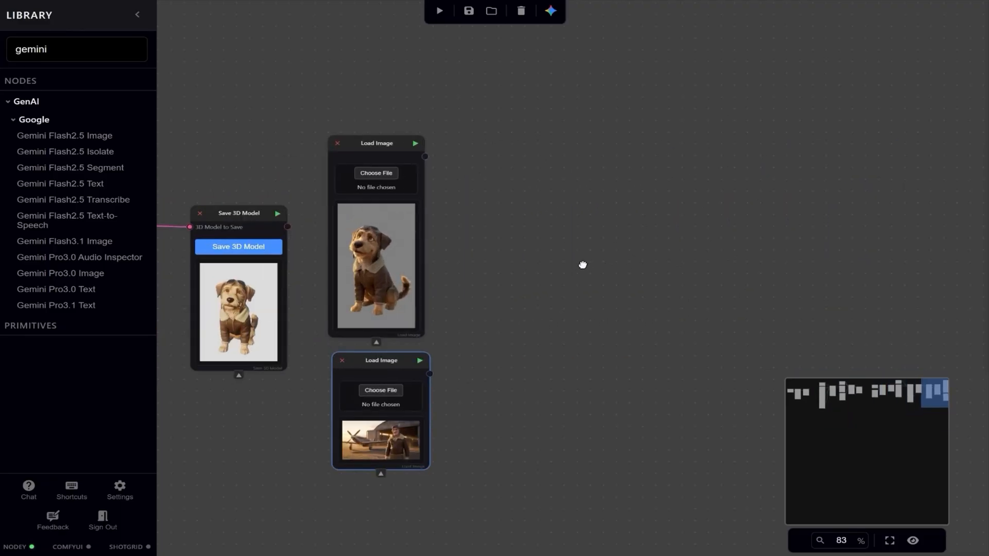
Add a Gemini Pro3.0 Image node beside the pasted images, with a new Text node feeding its Prompt input.
left_click_drag(583, 265, 466, 251)
left_click_drag(100, 238, 482, 120)
double_click(391, 117)
type("text")
left_click(400, 211)
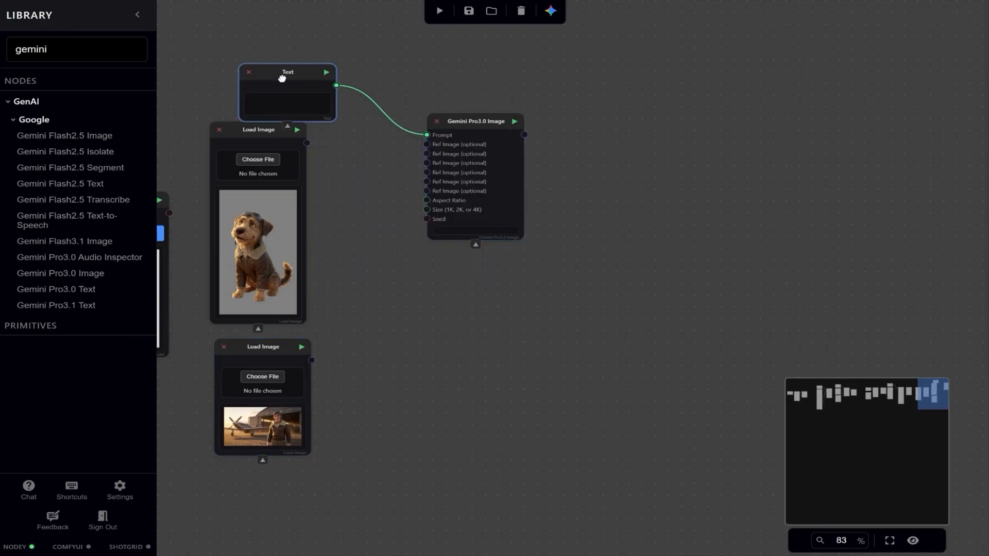
Align the Text node above the dog image and connect both Load Image nodes to the first two Ref Image inputs.
left_click_drag(316, 75, 284, 76)
left_click_drag(308, 143, 426, 146)
left_click_drag(312, 360, 426, 154)
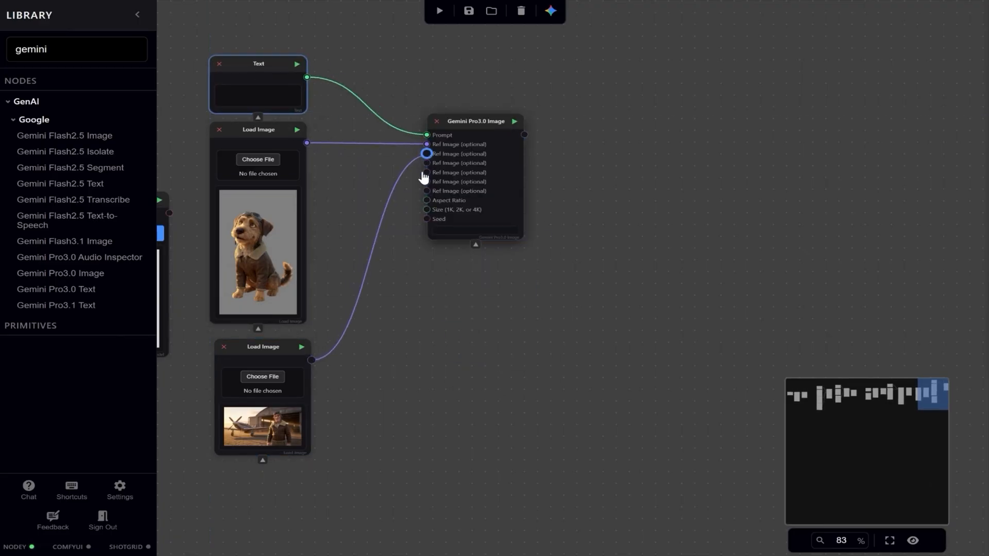
Mark the ground beside the pilot with a red circle in a new Image Paint node and connect it to the third Ref Image input.
left_click_drag(311, 360, 364, 359)
type("image paint")
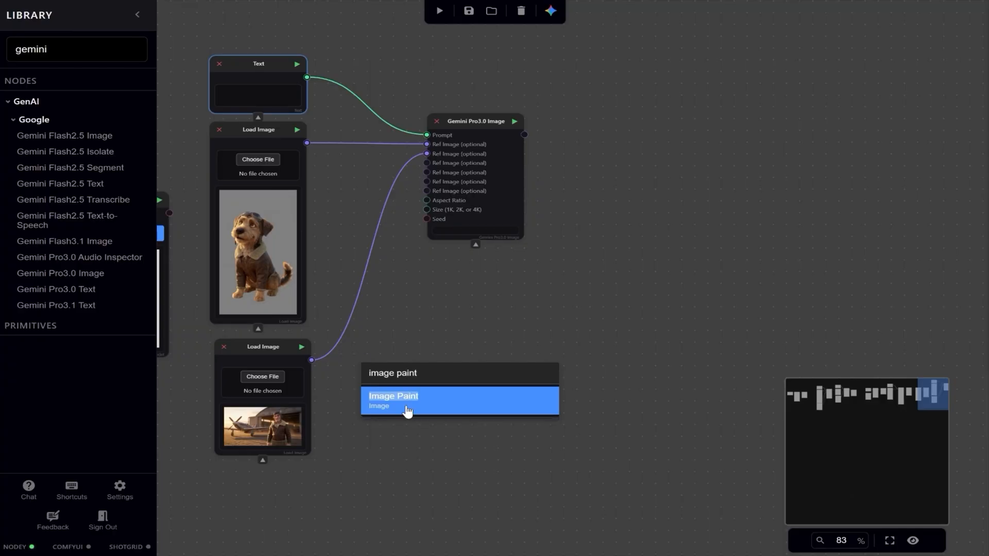
left_click(406, 407)
left_click(408, 414)
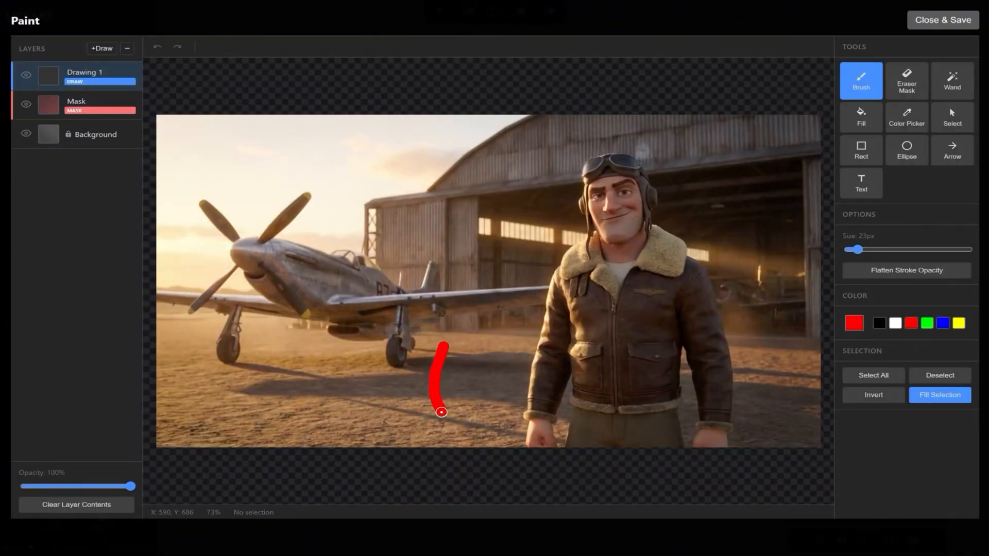
left_click(943, 20)
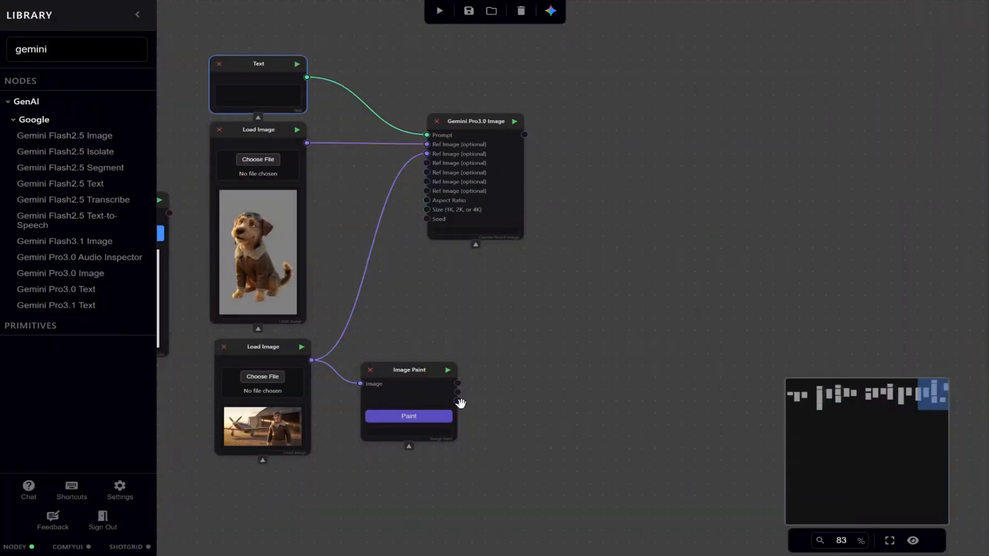
left_click_drag(458, 401, 427, 163)
Enter a prompt adding the small dog in the annotated red circle, shorter than the pilot's knee, looking at the pilot, and removing the annotation.
left_click(256, 98)
type("Add the dog to the scene in the annotated red circle. The dog should be small and shorter than the pilot's knee. Integrate into the scene. The dog should look at the pilot. Remove the annotation.")
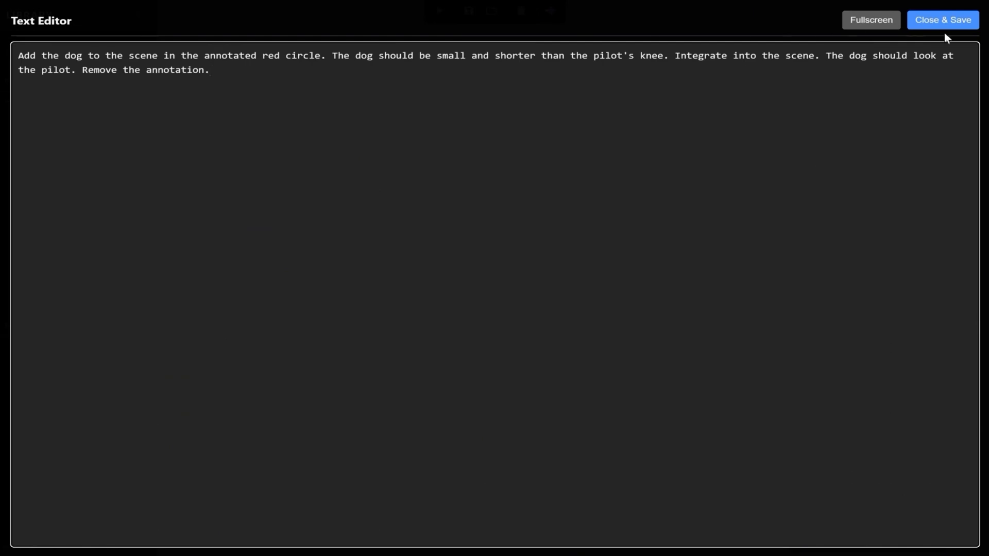
left_click(944, 23)
Feed the Gemini Pro3.0 Image Aspect Ratio input from a new Text node containing 16:9.
type("xt")
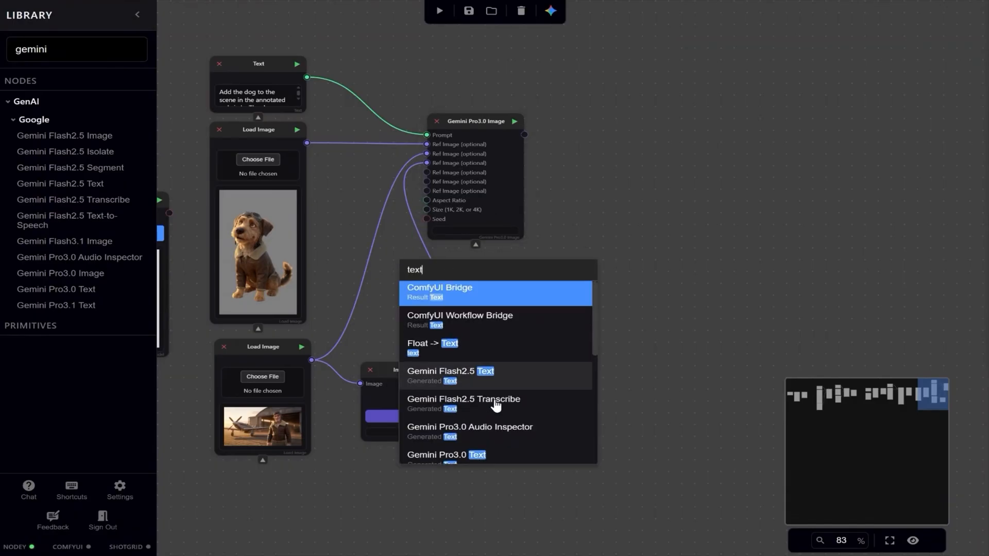
scroll(495, 407, "down", 5)
left_click(441, 295)
left_click_drag(437, 274, 386, 280)
Connect the Gemini Pro3.0 Image output to a new Save Image node and run it to generate the composite.
left_click_drag(525, 135, 568, 139)
type("save")
left_click(640, 182)
left_click_drag(632, 149, 628, 123)
left_click(653, 122)
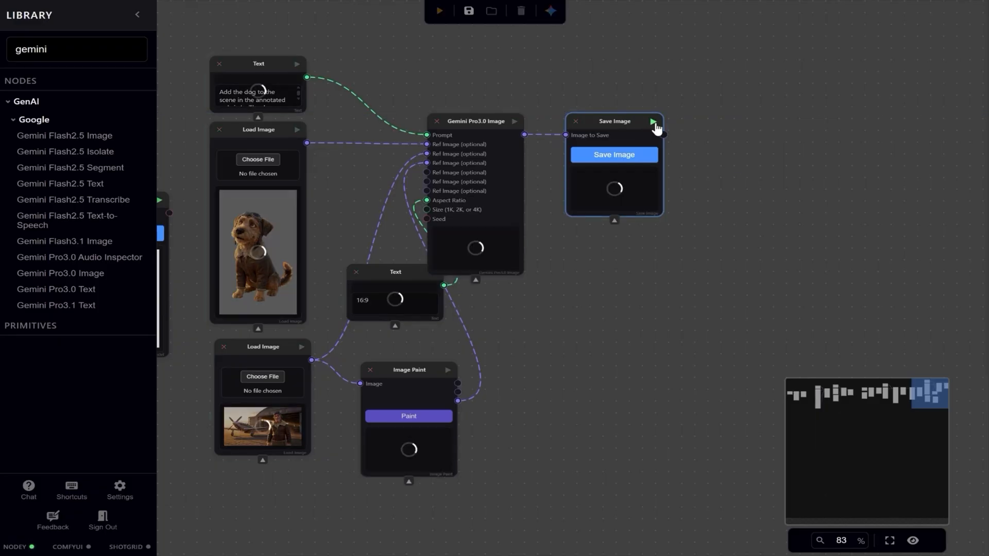
Examine enlarged previews of the airfield composite with the dog and of the version with the thumbs-up pilot.
scroll(742, 214, "up", 2)
left_click_drag(772, 220, 861, 217)
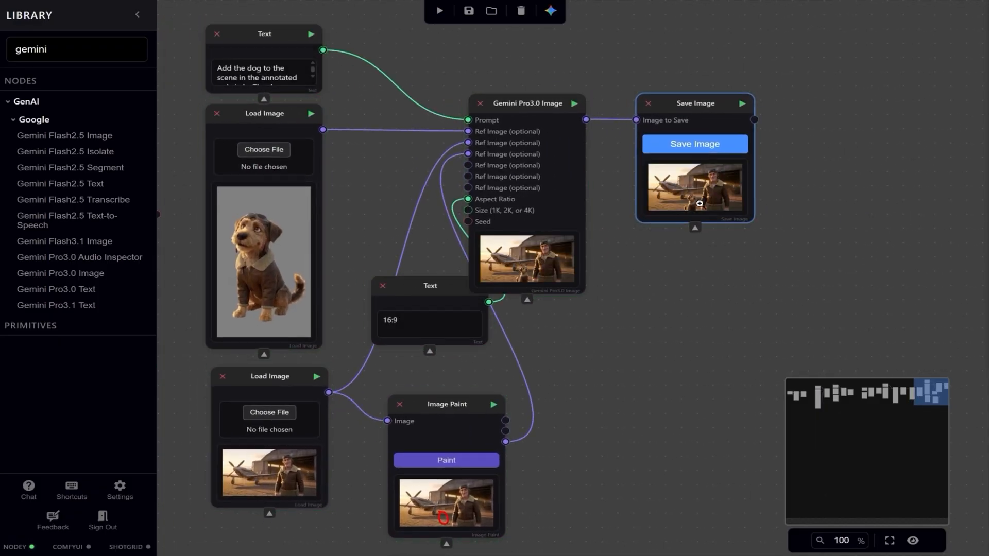
left_click(700, 203)
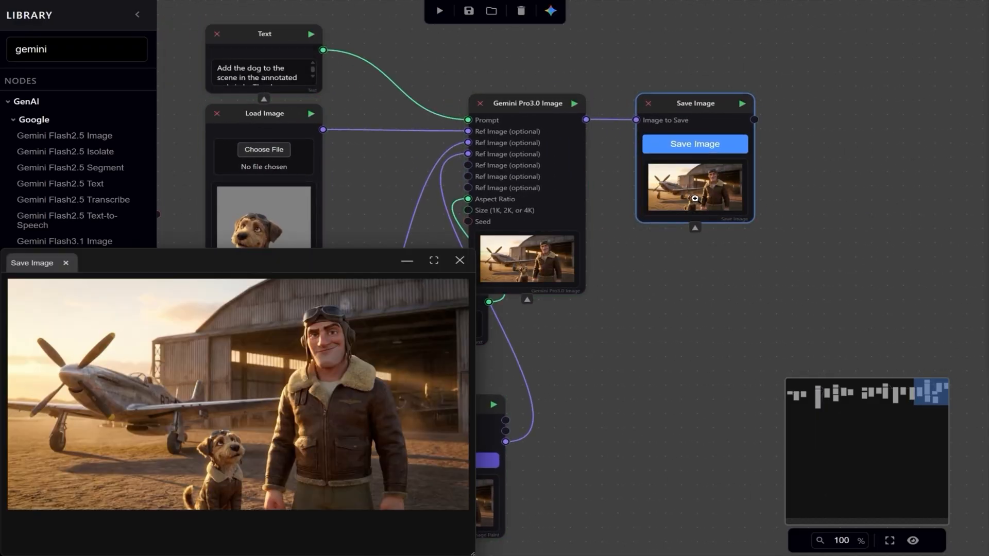
left_click(458, 263)
left_click(977, 12)
left_click_drag(651, 264, 659, 257)
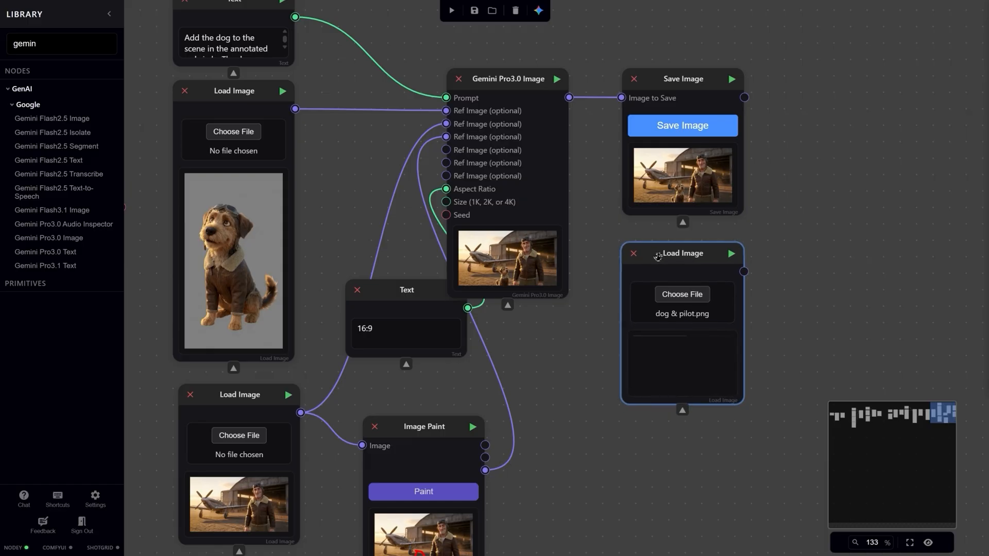
left_click(684, 362)
left_click(342, 300)
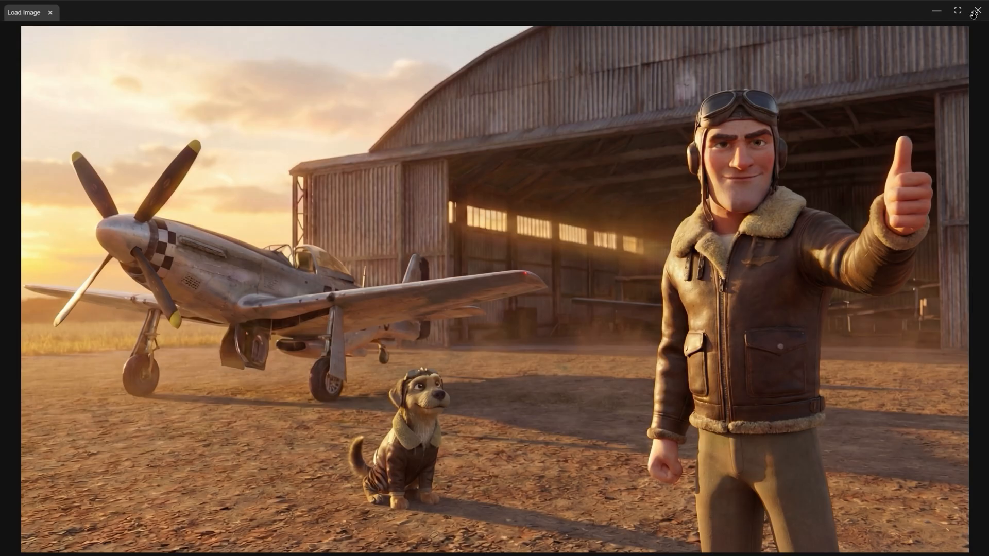
Have Gemini generate a graph that creates and saves an image of an animated-style dog wearing an aviator jacket on a white background, and run it.
left_click(554, 10)
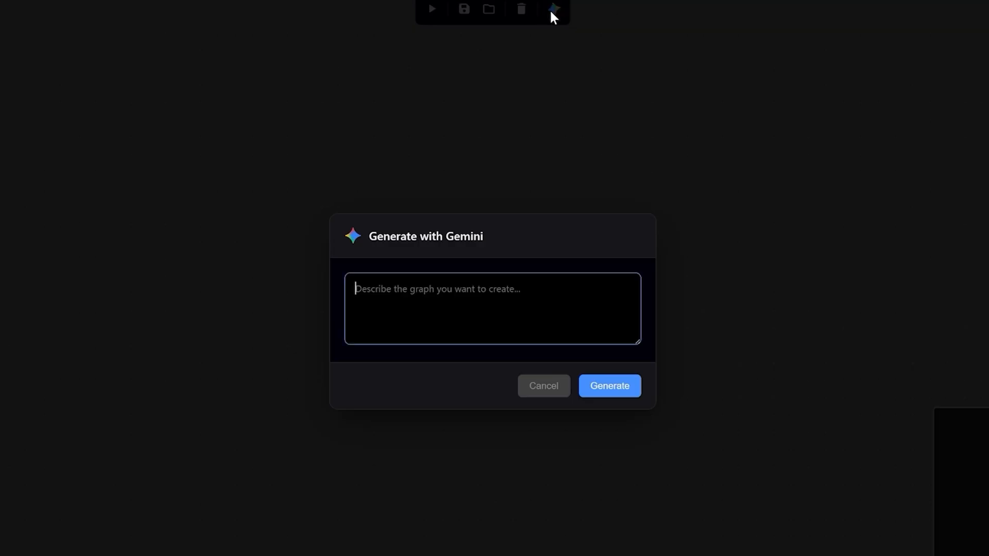
type("Create a graph that generates and saves an image of a dog in the animated style")
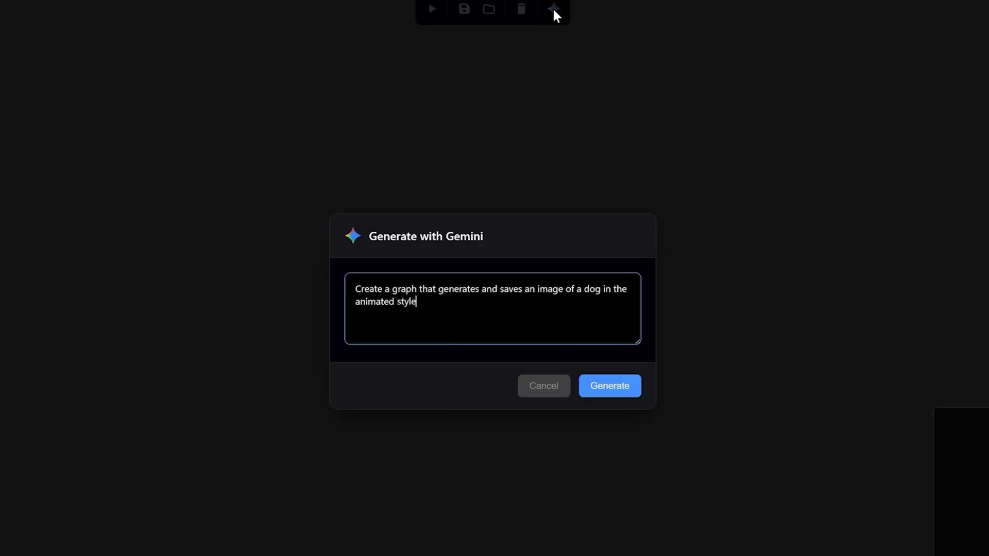
type(" wearing an aviator jacket on")
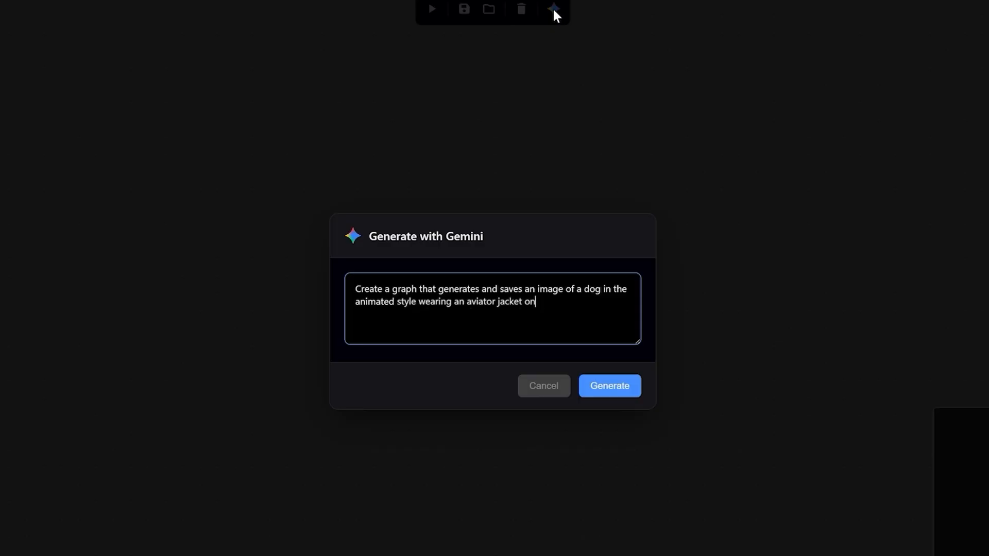
type(" a white background.")
key("Return")
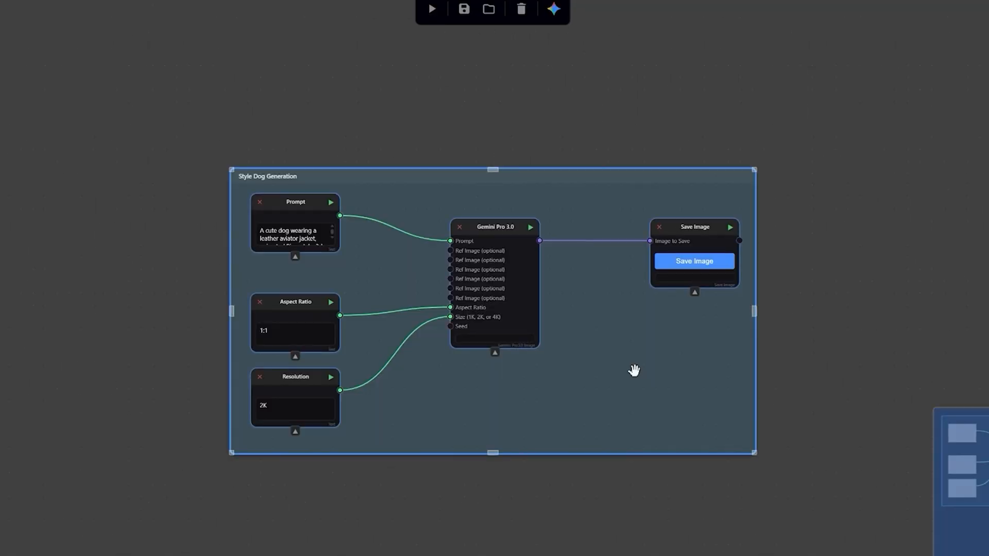
left_click(730, 227)
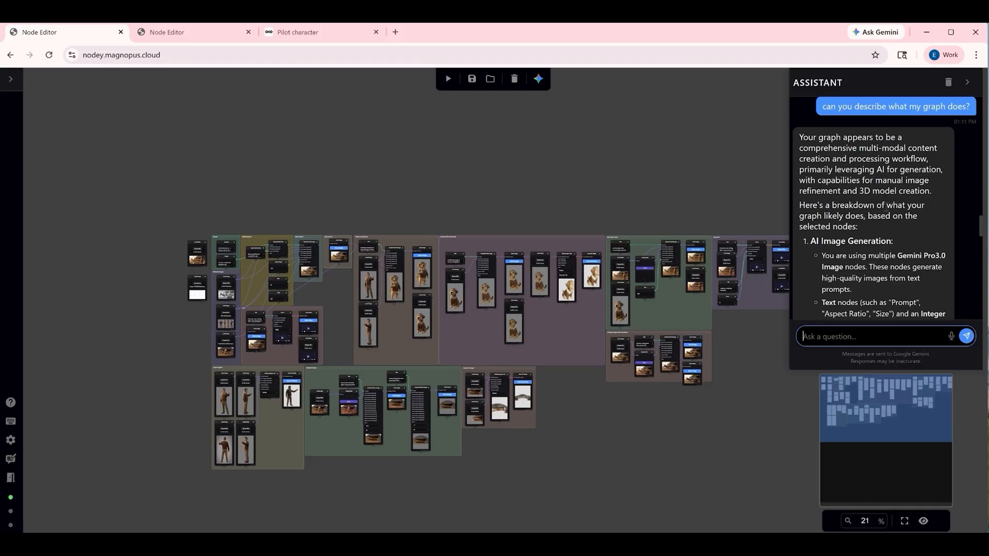